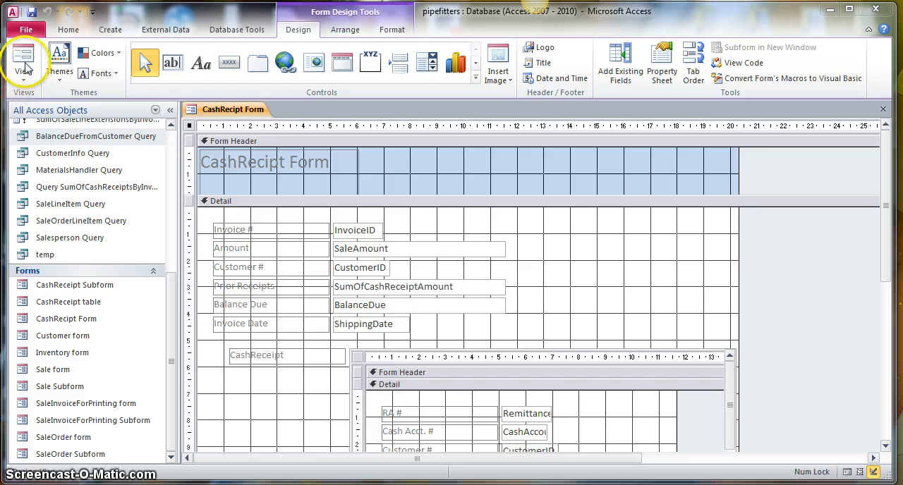
- Preview the CashRecipt Form in Form View and Layout View, then return it to Design View
left_click(26, 62)
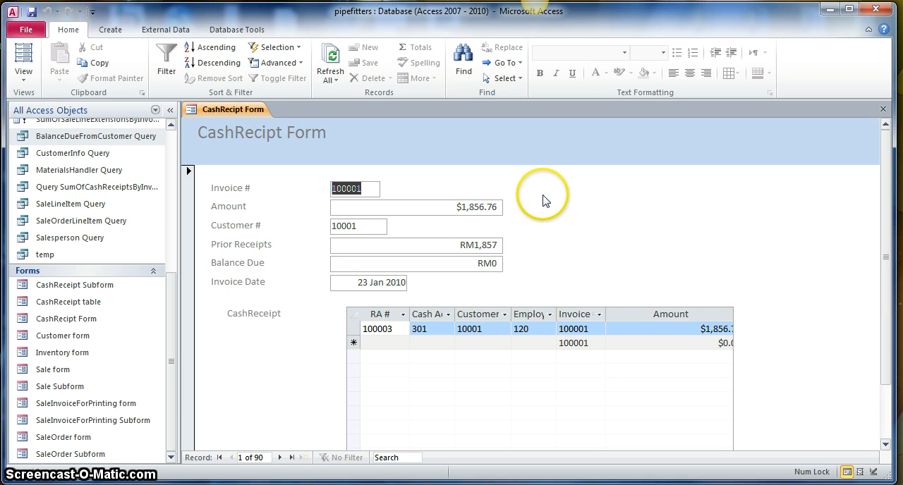
left_click(25, 62)
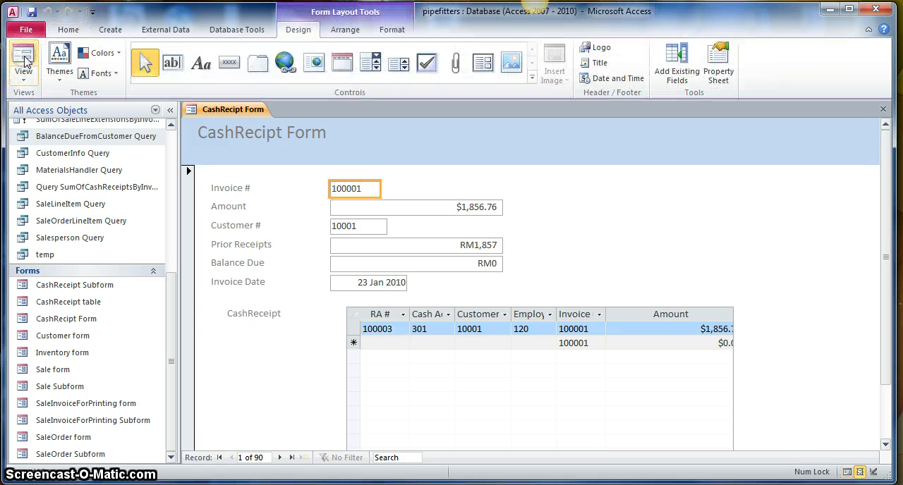
left_click(23, 73)
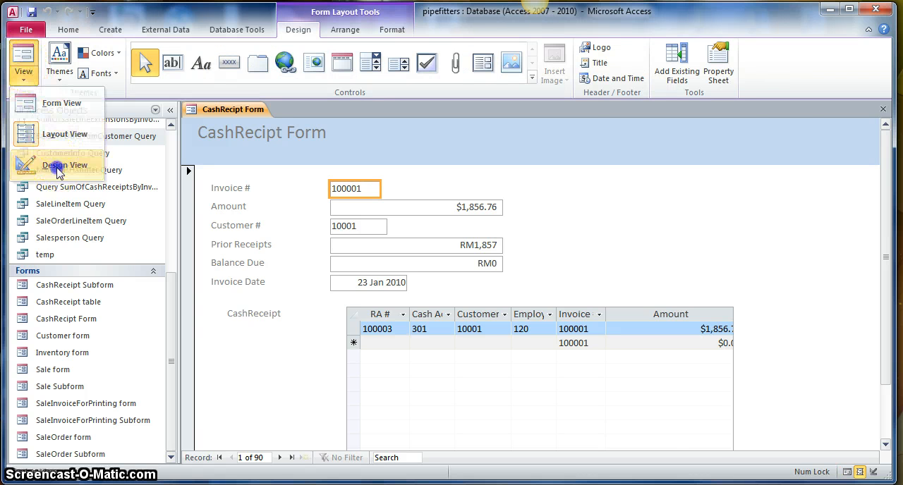
left_click(61, 163)
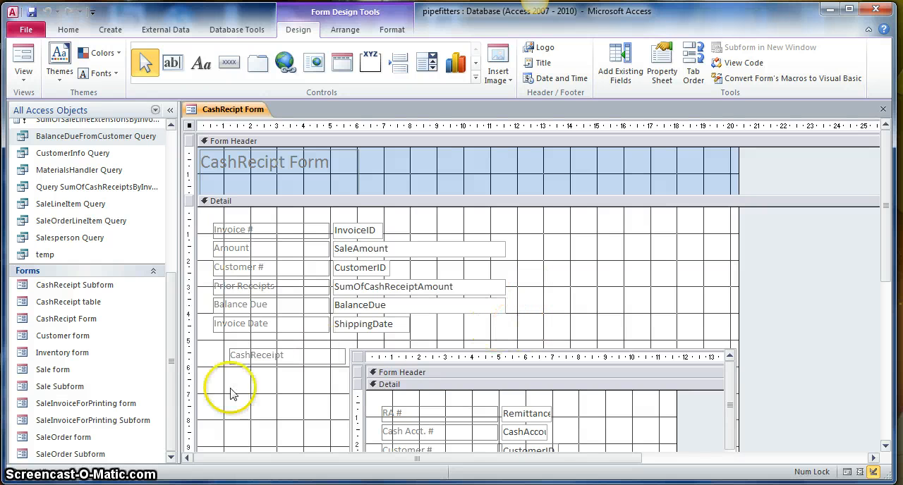
- Open the Sale form and switch it to Design View
left_click(59, 372)
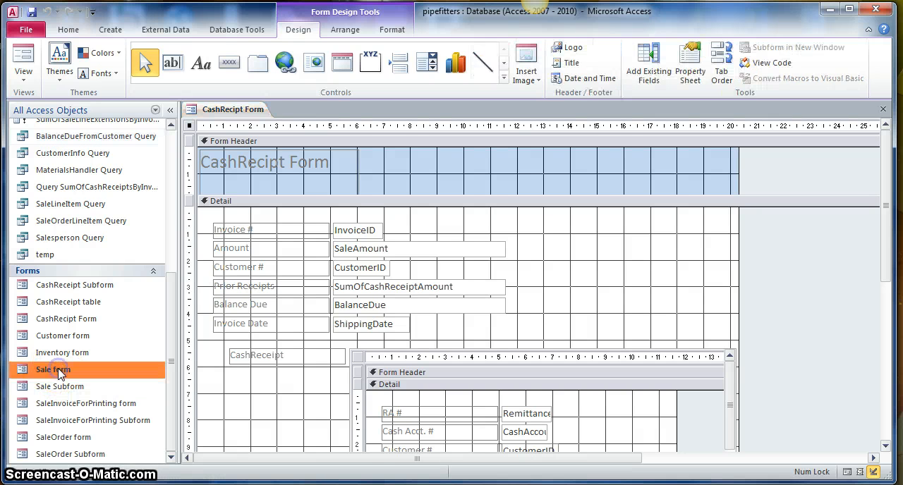
double_click(60, 372)
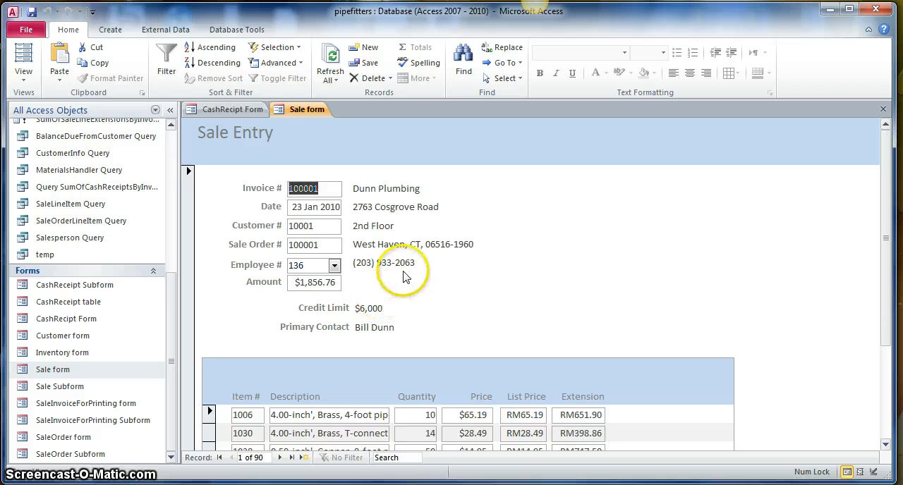
left_click(24, 71)
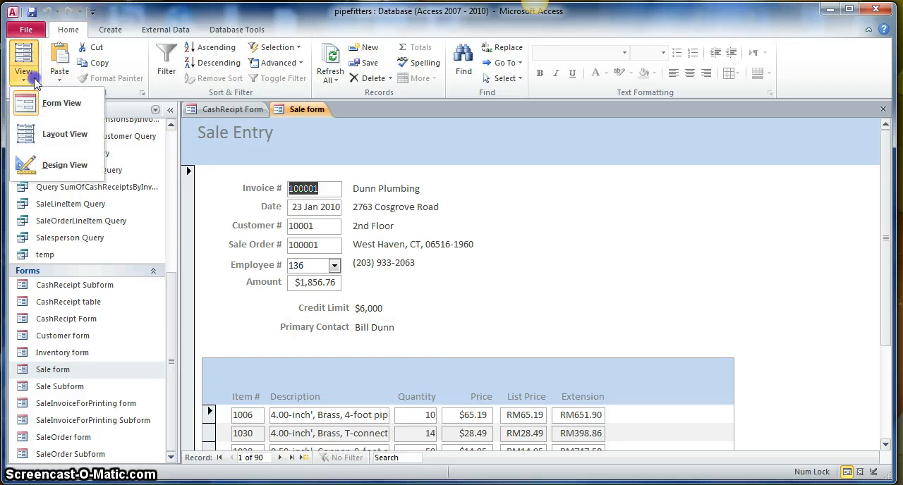
left_click(58, 164)
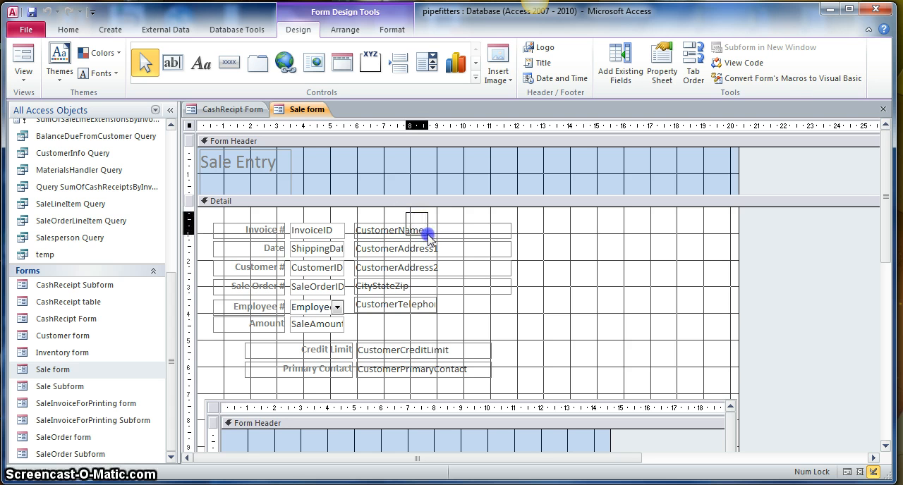
- Copy the customer name, address, city, telephone and primary contact controls from the Sale form into the CashRecipt Form's Detail section
left_click_drag(433, 247, 538, 332)
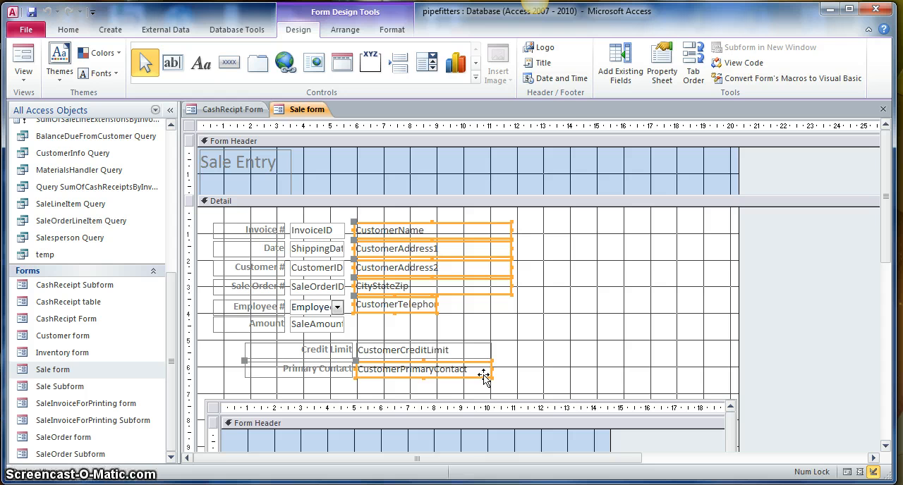
left_click(232, 109)
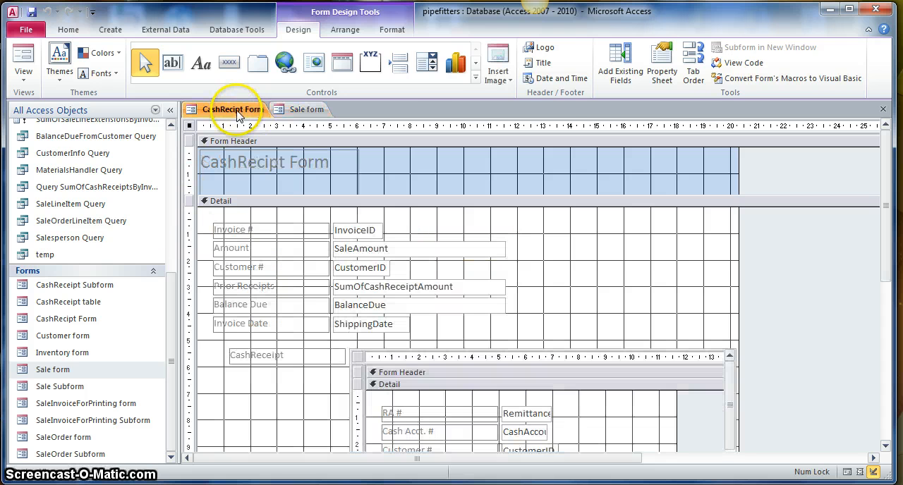
left_click(529, 227)
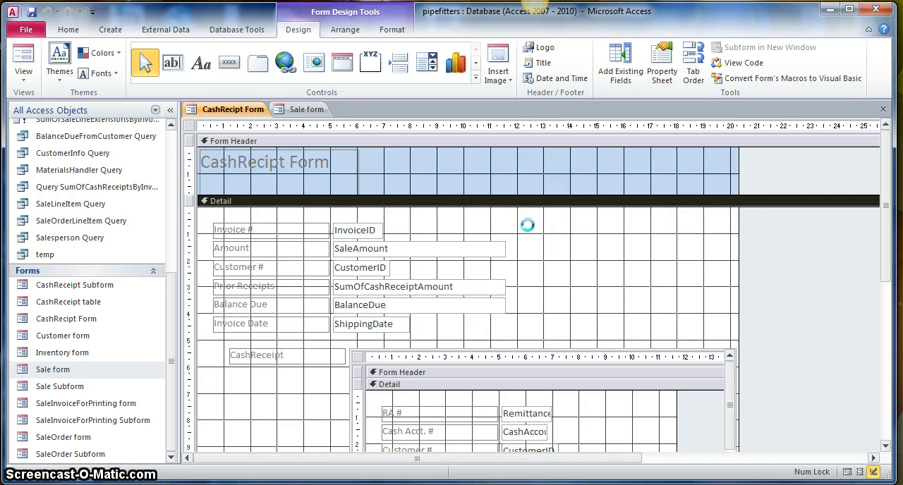
key("ctrl+v")
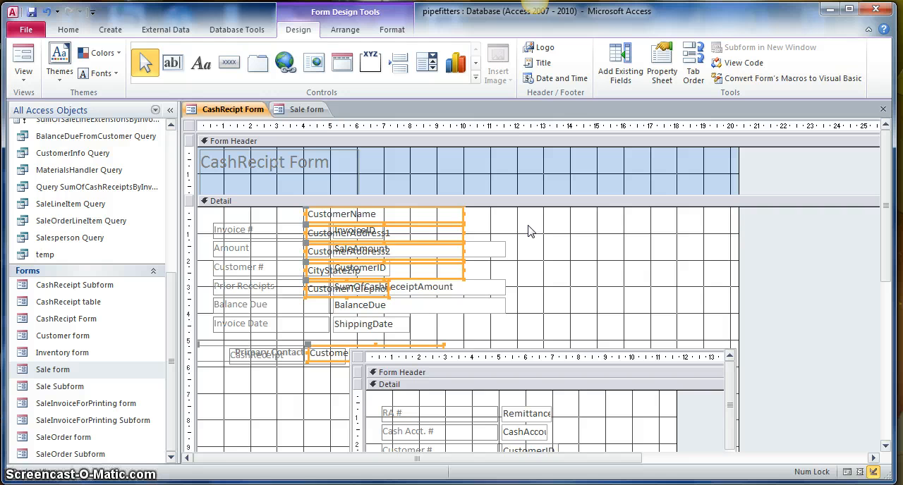
- Move the pasted customer controls clear of the existing fields, to about the 12 mark on the horizontal ruler
left_click_drag(391, 225, 528, 225)
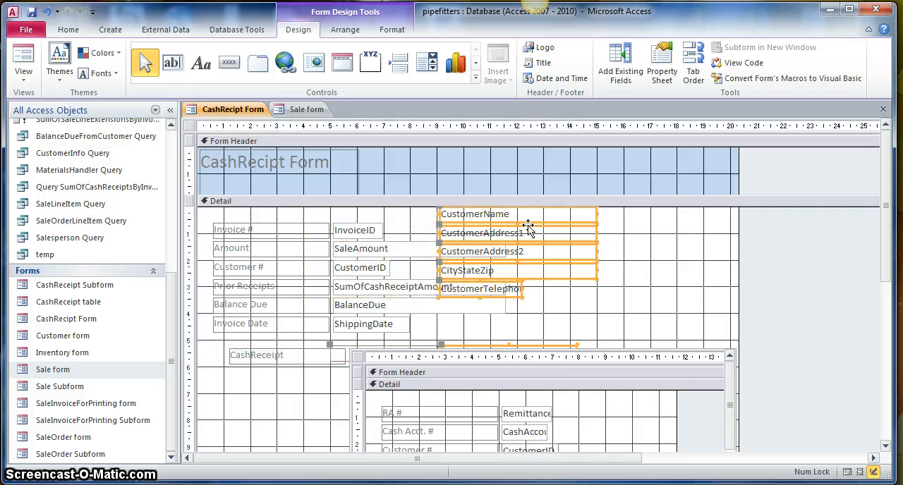
key("Right")
key("Right")
key("Right")
key("Right")
key("Right")
key("Right")
key("Right")
key("Right")
key("Right")
key("Right")
key("Right")
key("Right")
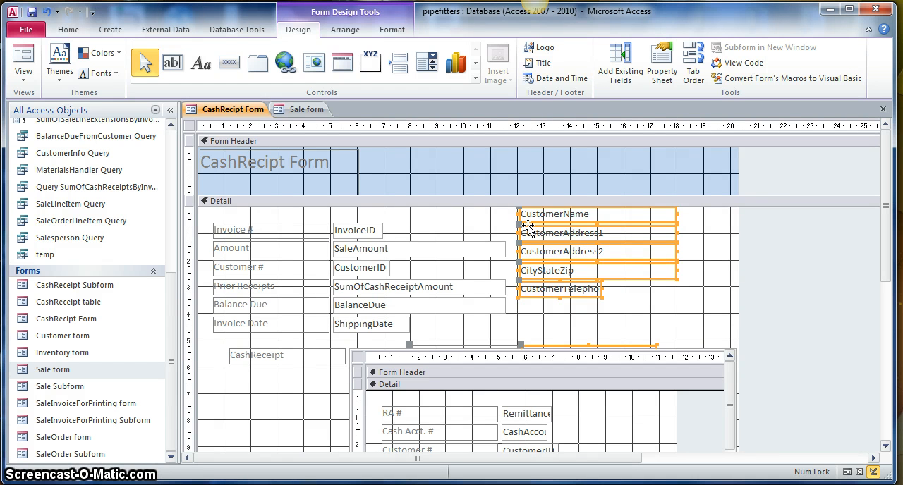
left_click(437, 323)
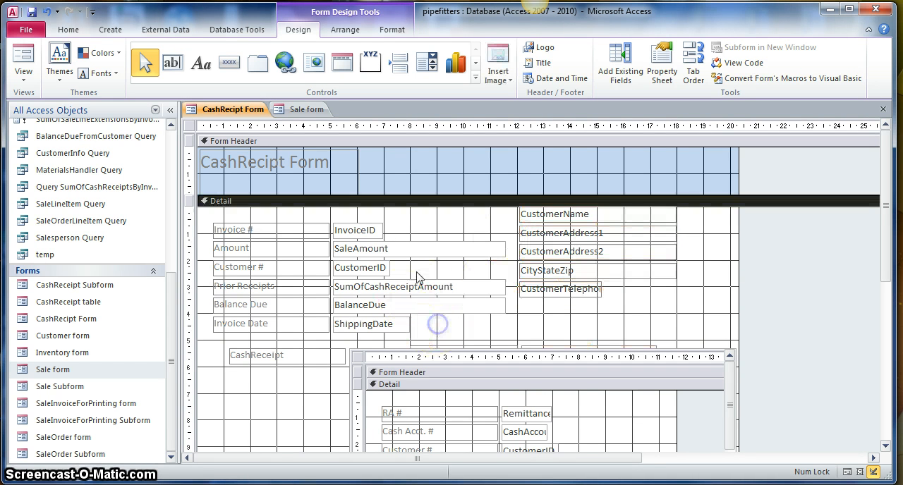
- Narrow the SaleAmount, SumOfCashReceiptAmount, BalanceDue and ShippingDate boxes to about the width of the CustomerID box
left_click(395, 248)
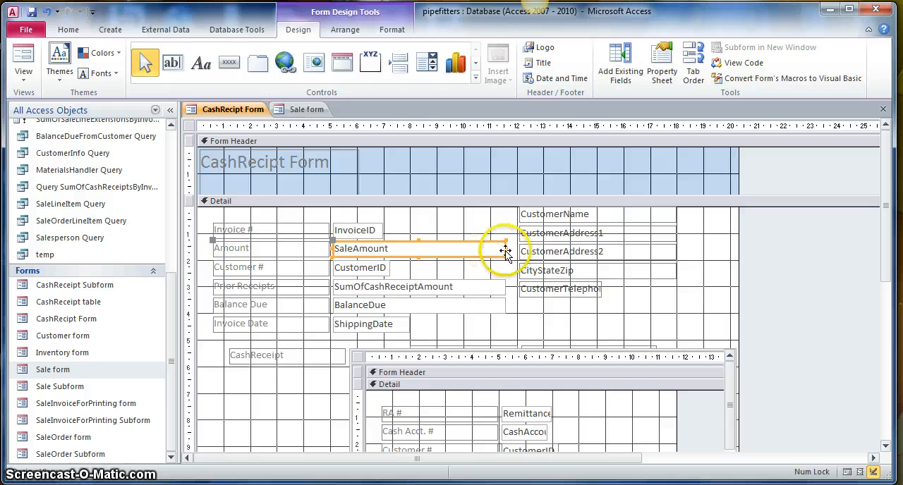
left_click_drag(505, 251, 385, 250)
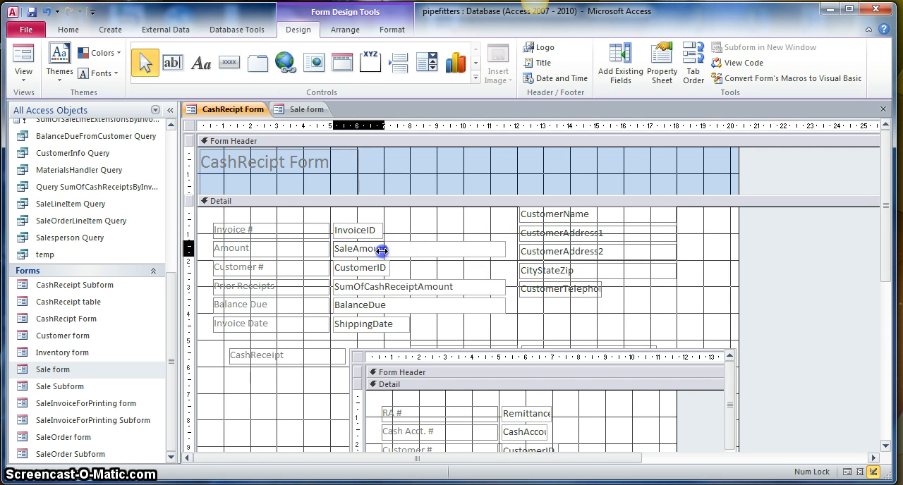
left_click_drag(380, 251, 385, 251)
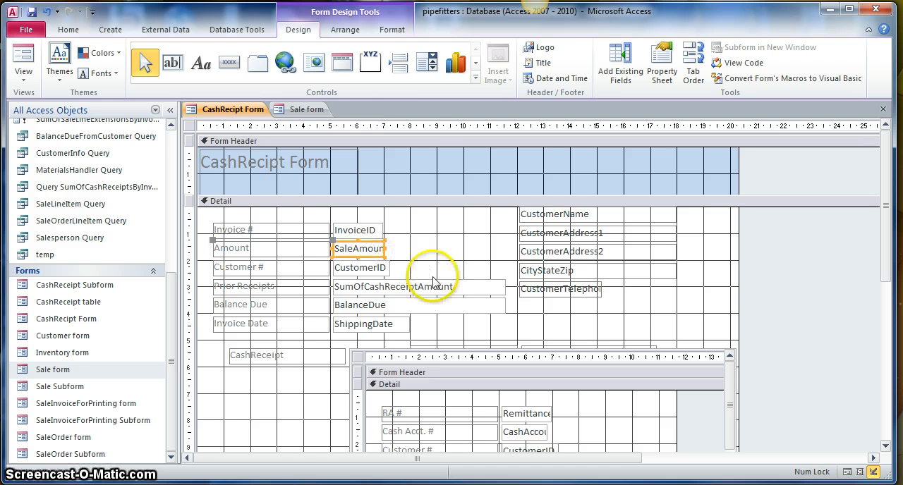
left_click(455, 287)
left_click_drag(505, 286, 389, 287)
left_click(445, 304)
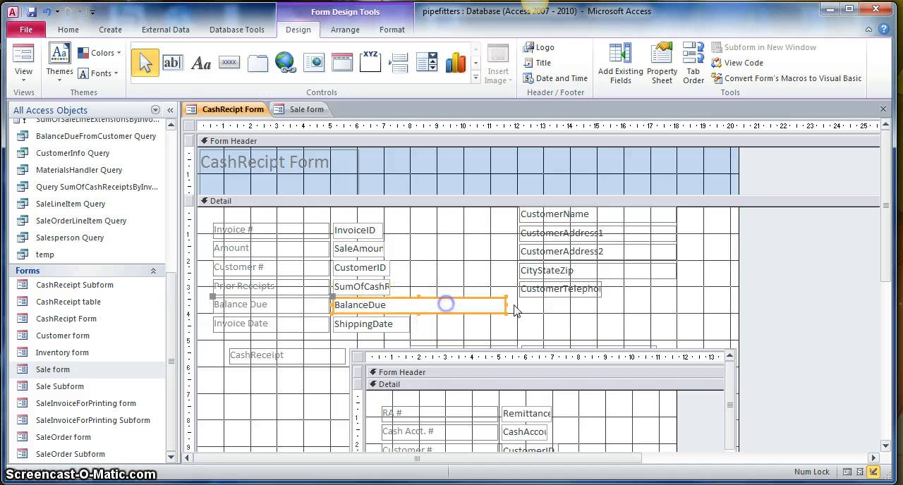
left_click_drag(506, 306, 390, 324)
left_click(407, 324)
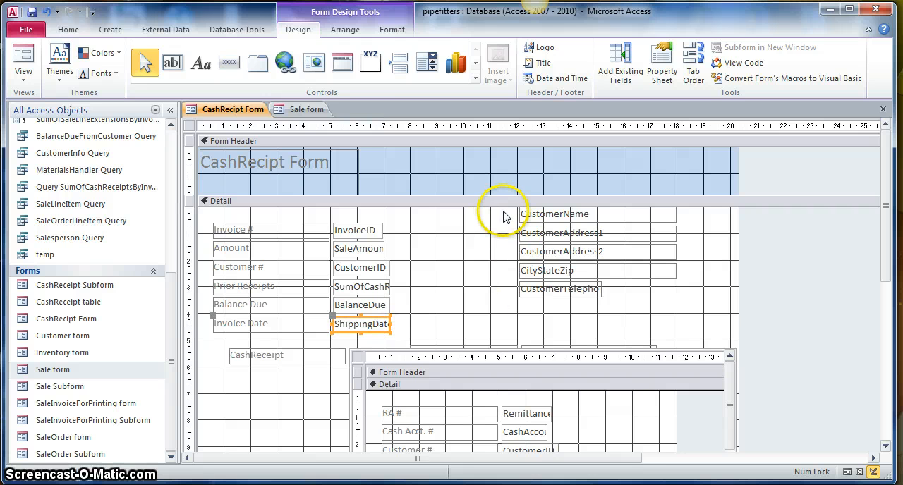
- Move the customer name, address, city and telephone controls close beside the narrowed boxes, with CustomerName level with InvoiceID
left_click_drag(503, 213, 553, 317)
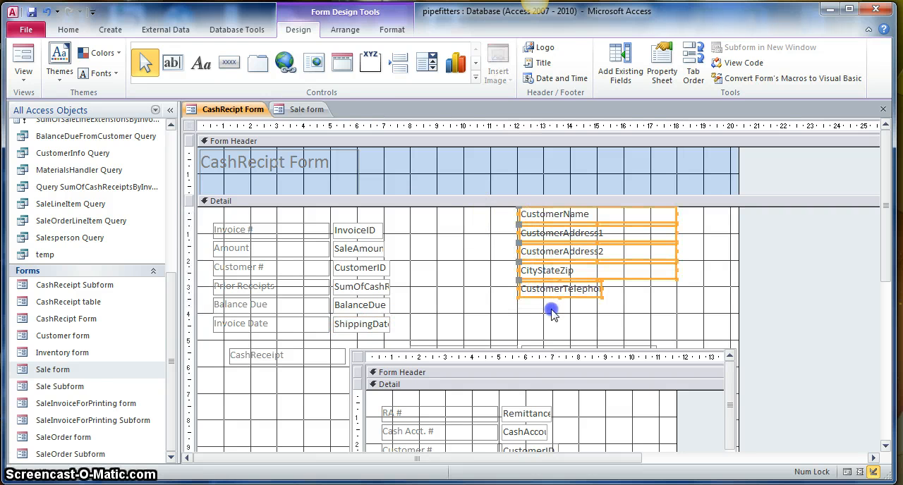
left_click_drag(536, 259, 416, 272)
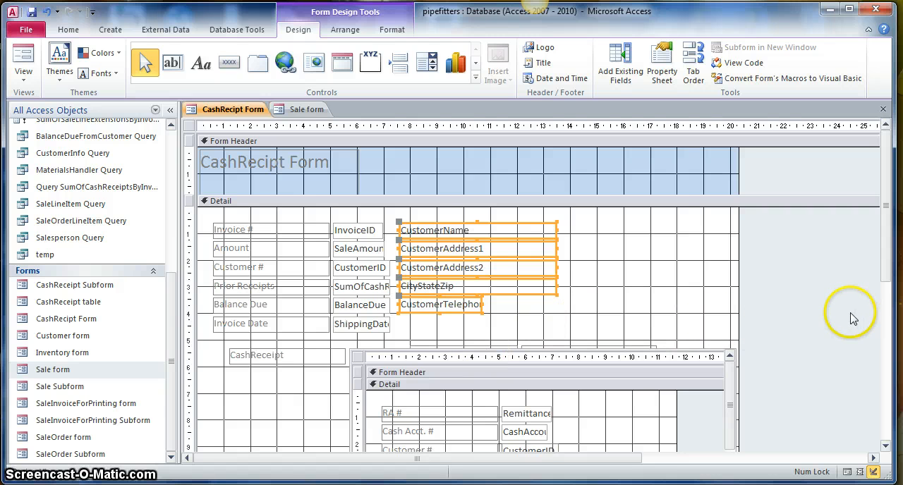
- Delete the subform's CashReceipt label and move the subform below the Invoice Date row, near the form's left margin
left_click_drag(886, 268, 885, 351)
left_click(301, 227)
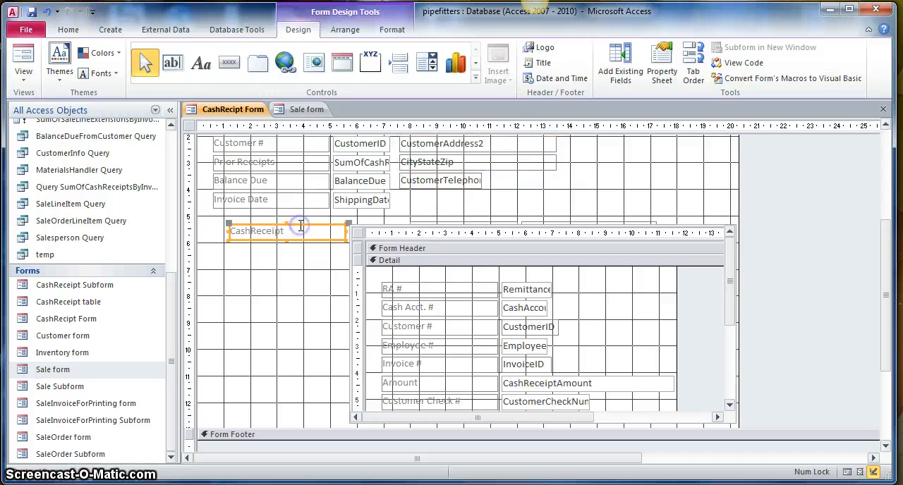
key("Delete")
left_click(360, 236)
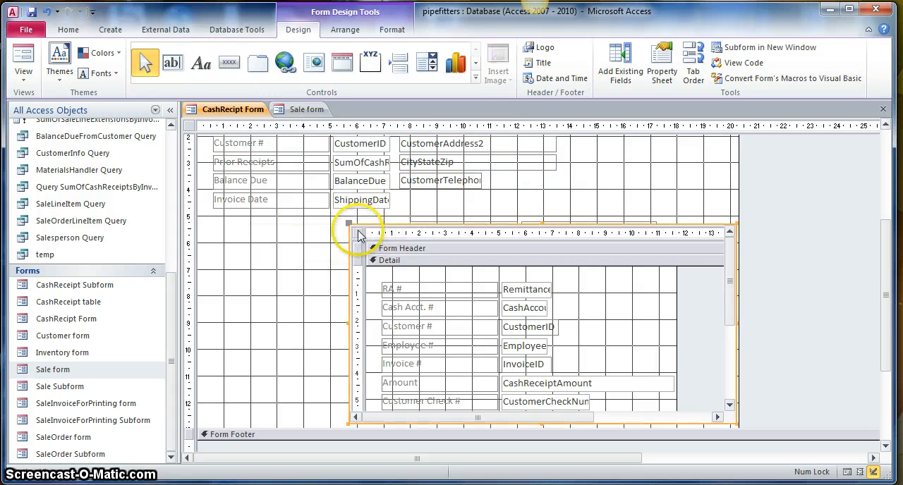
left_click_drag(361, 224, 222, 263)
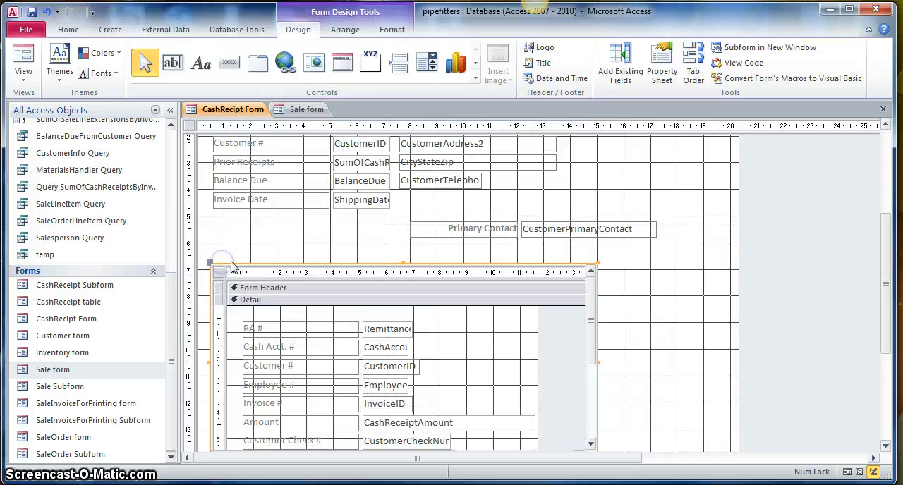
- Move the Primary Contact label and CustomerPrimaryContact box up to the Invoice Date row, beneath the telephone control
left_click(492, 223)
left_click_drag(492, 223, 343, 233)
left_click(529, 225)
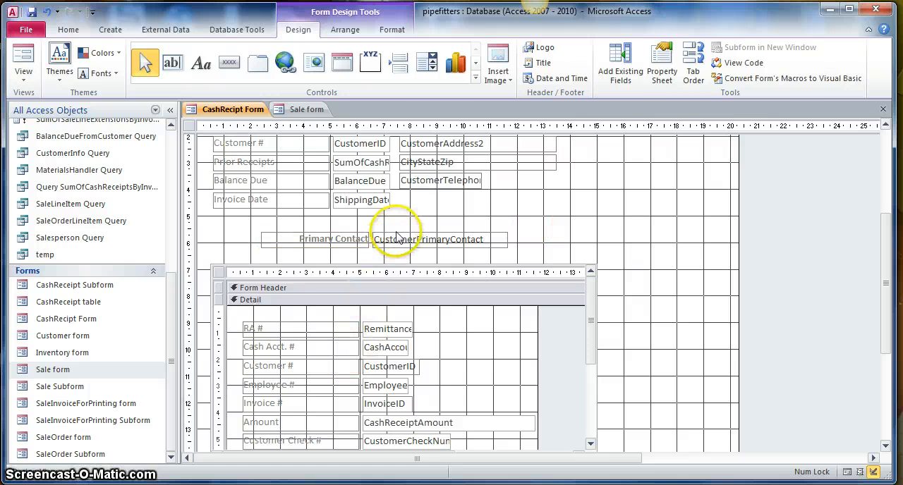
left_click_drag(399, 240, 520, 194)
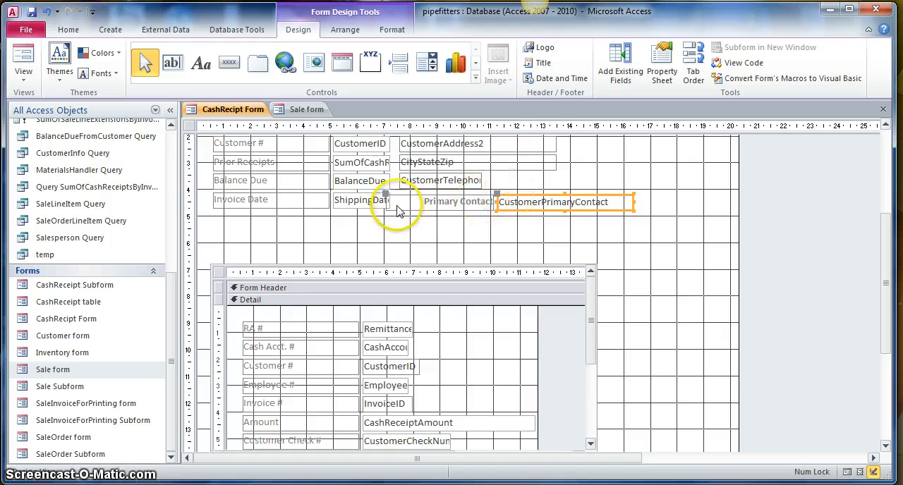
- Narrow the Primary Contact label to fit its text and align the label and its box under the customer controls' left edge
left_click(386, 202)
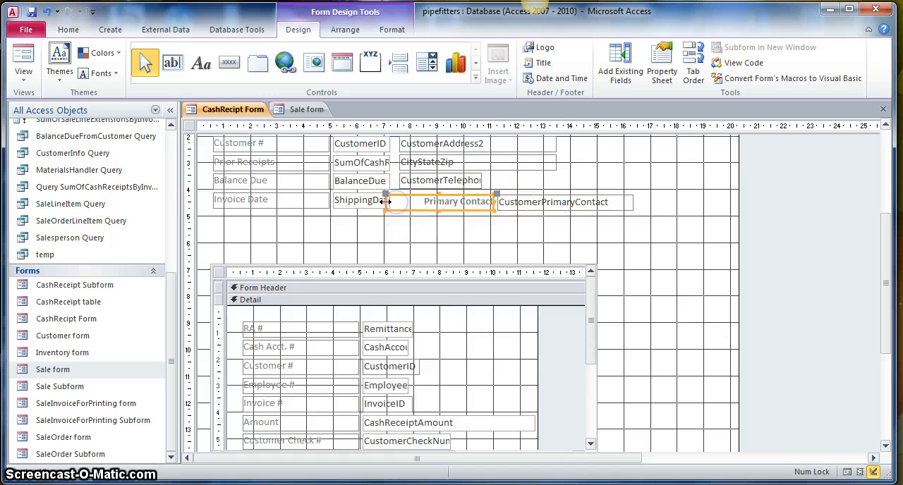
left_click_drag(389, 202, 419, 201)
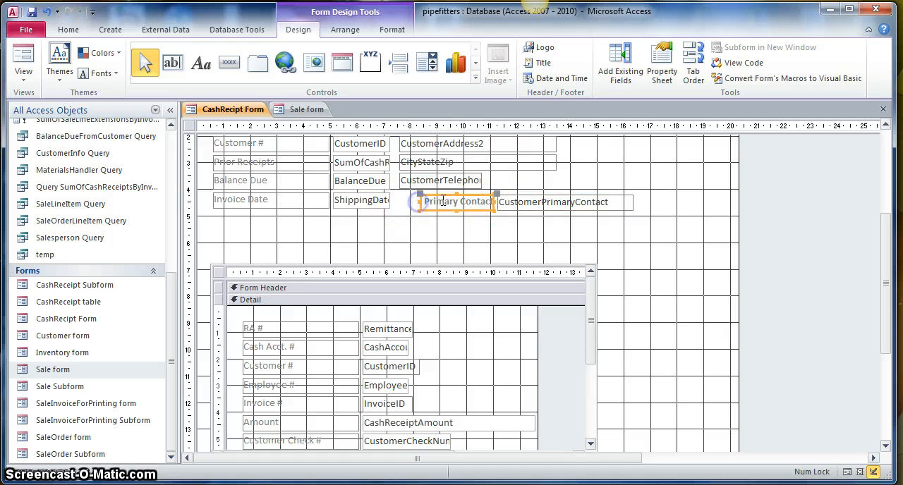
left_click(517, 202)
left_click_drag(517, 202, 496, 199)
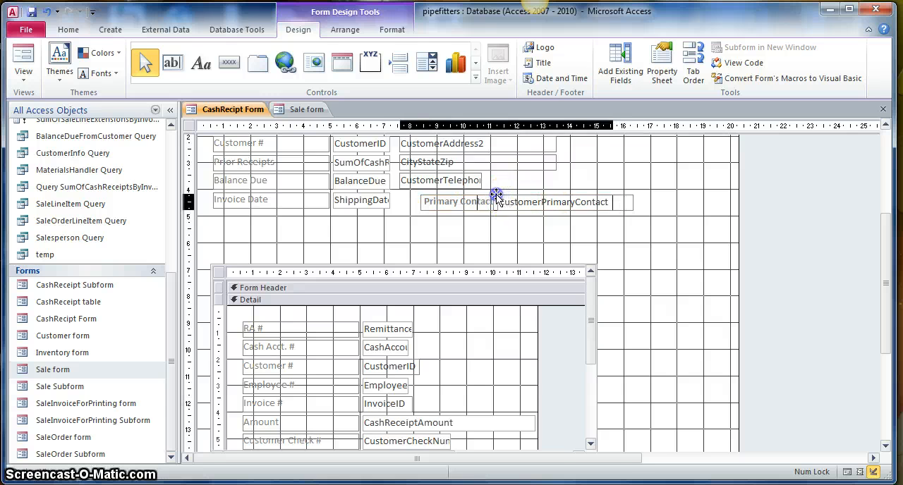
left_click(474, 232)
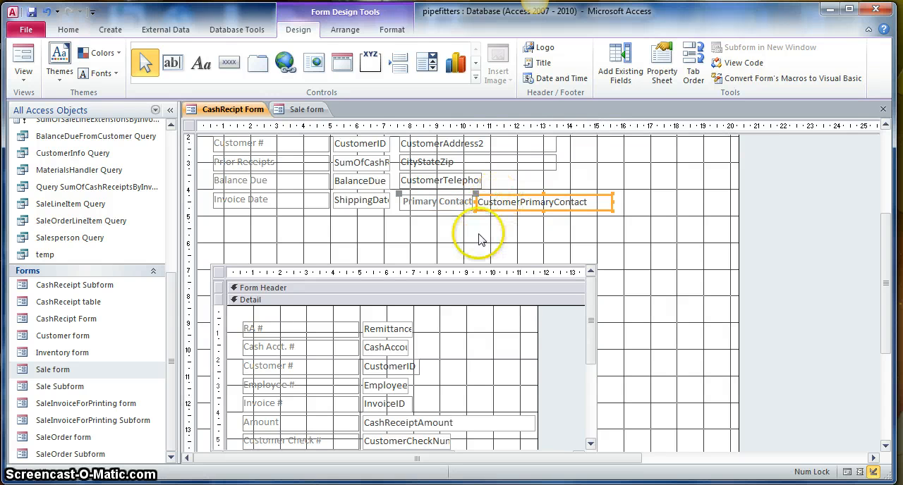
- Show the CashRecipt Form in Form View and check the layout of the added customer details
scroll(442, 247, "up", 1)
scroll(442, 247, "up", 3)
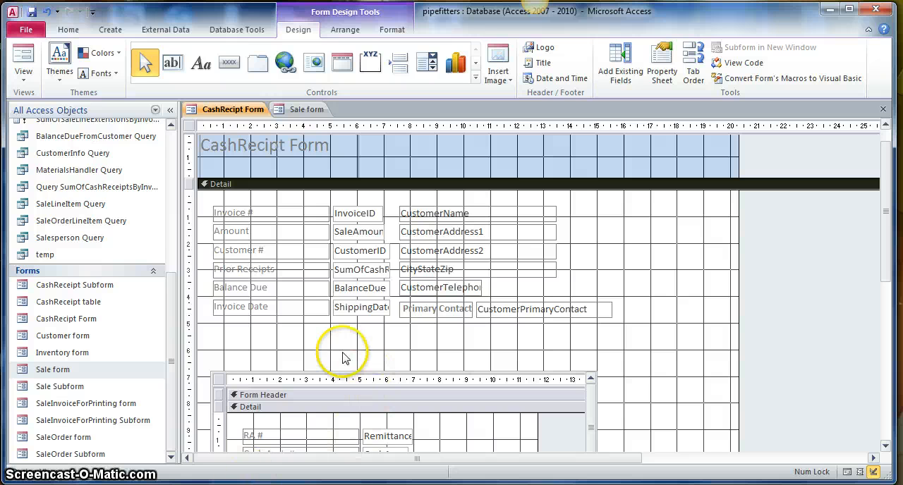
left_click(25, 73)
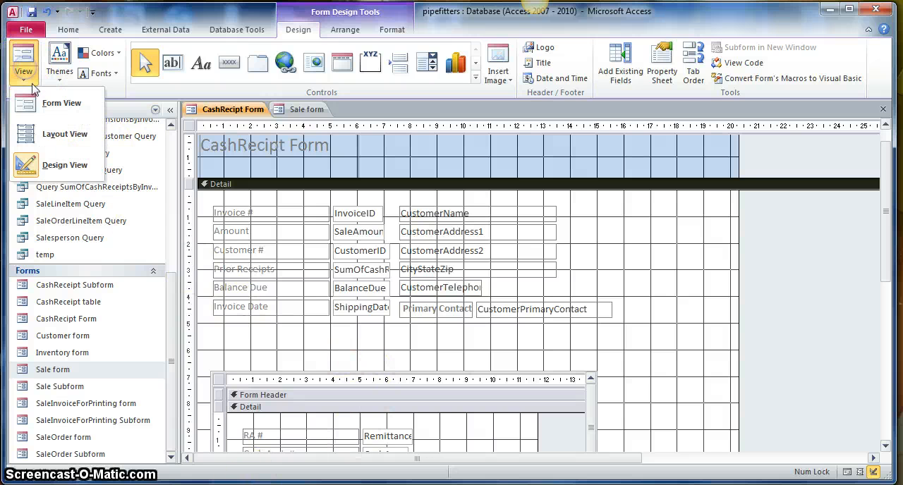
left_click(63, 106)
left_click(418, 189)
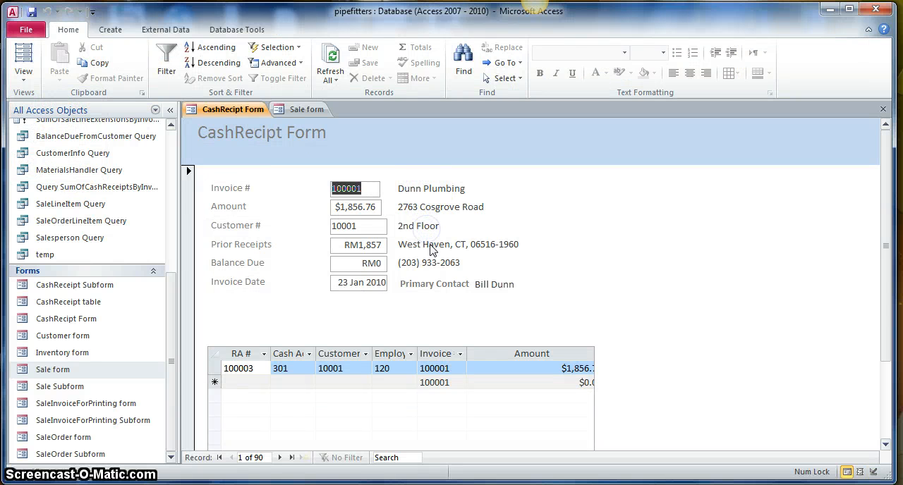
left_click(419, 190)
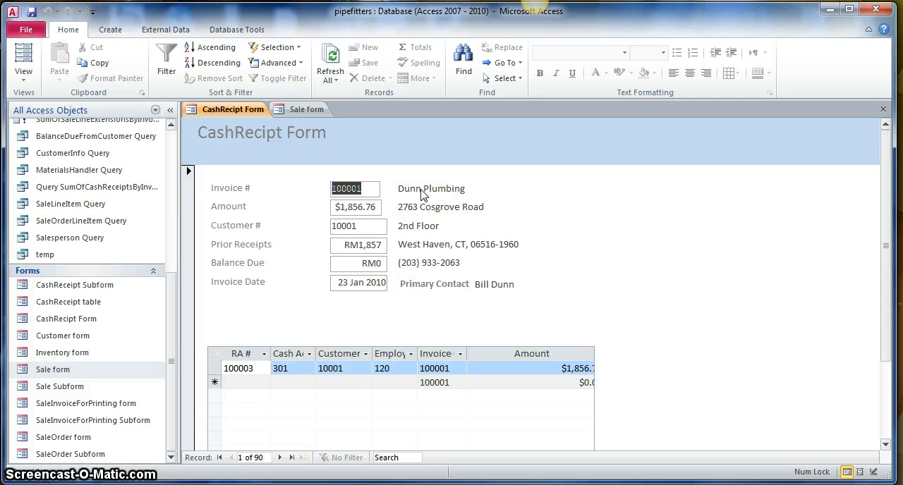
- Check in Form View whether the invoice, customer, receipts, balance and date boxes of the CashRecipt Form can be entered
left_click(422, 227)
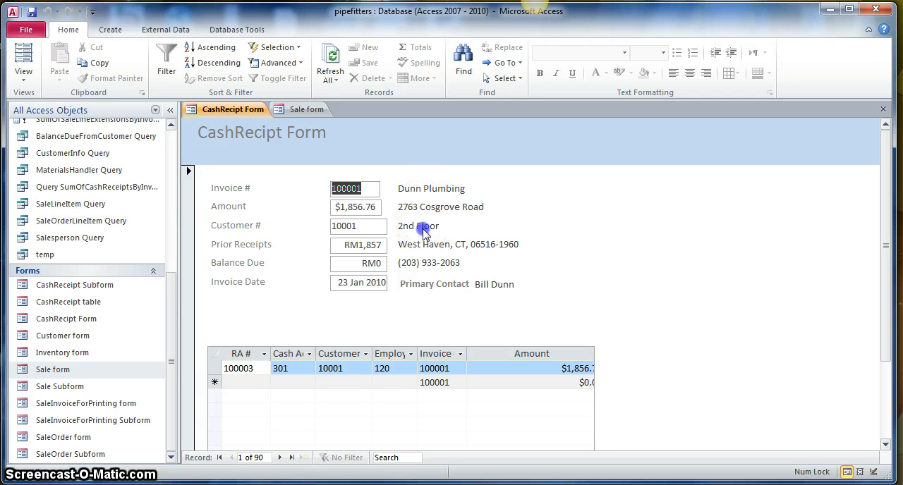
left_click(350, 208)
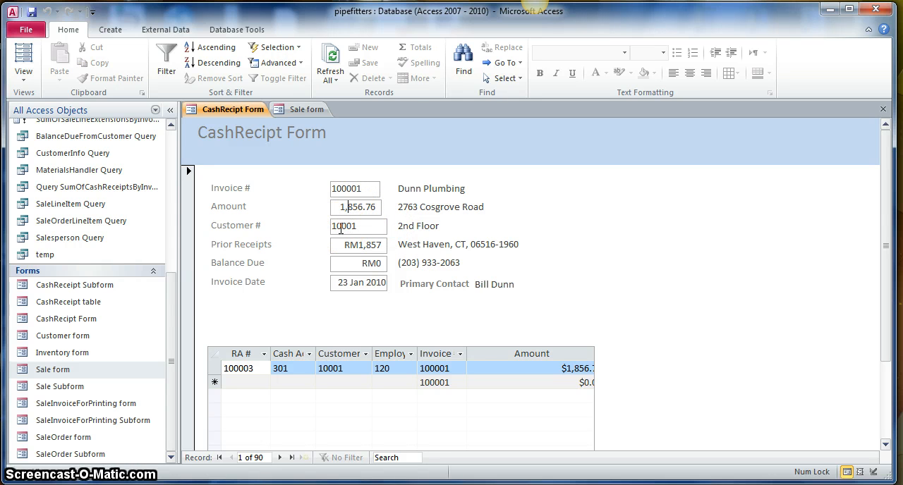
left_click(340, 227)
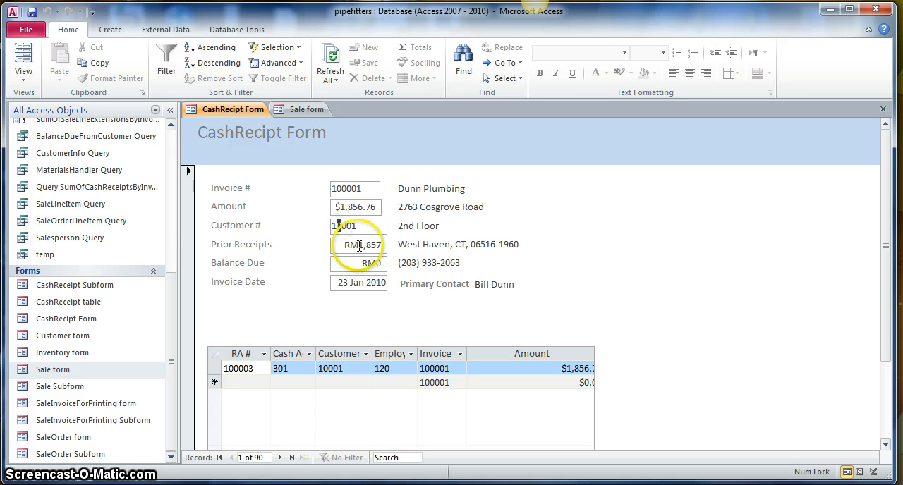
left_click(367, 245)
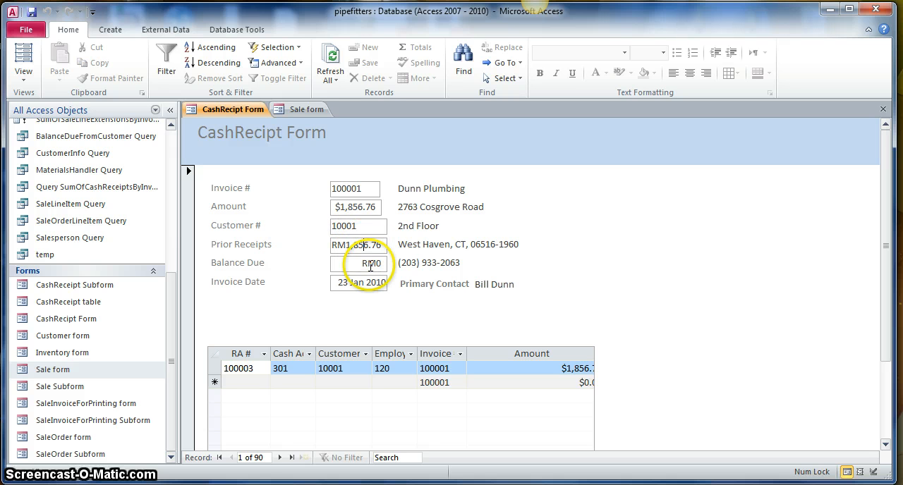
left_click(369, 263)
left_click(372, 283)
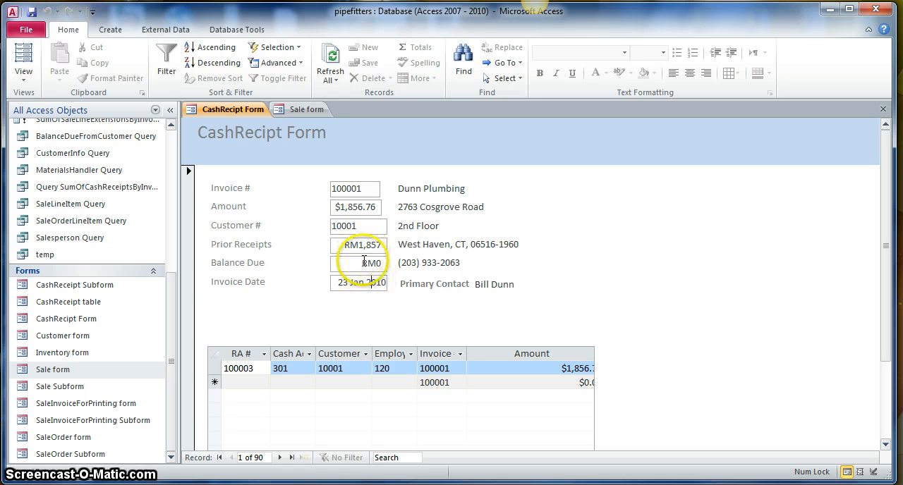
left_click(363, 263)
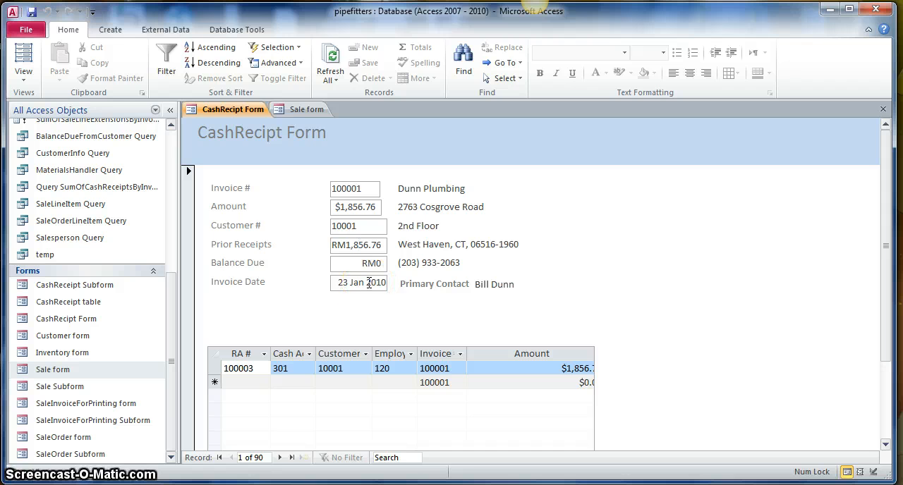
- In Design View, set Enabled to No and Locked to Yes for the Prior Receipts, Balance Due and Invoice Date boxes
left_click(23, 83)
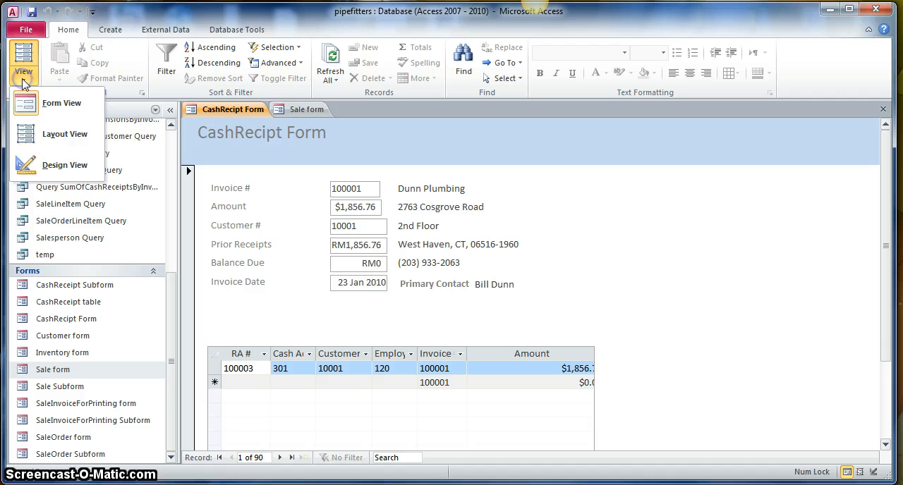
left_click(67, 166)
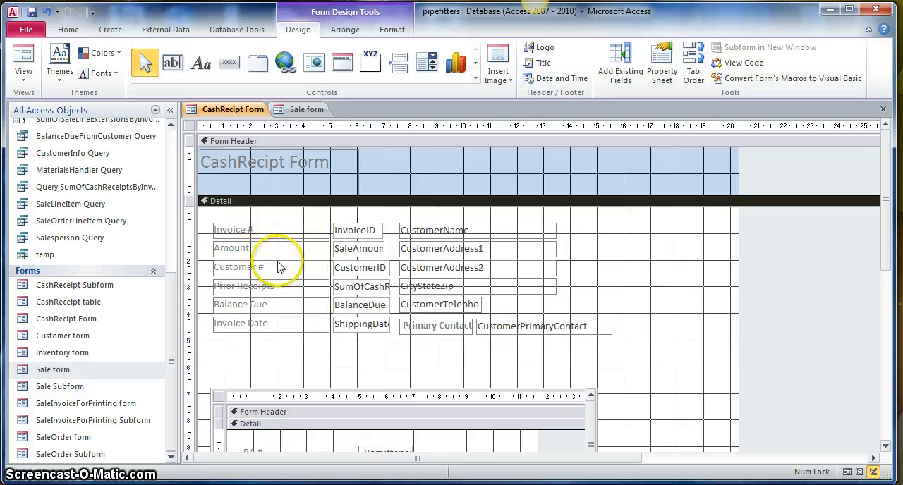
left_click(377, 267)
left_click(378, 263)
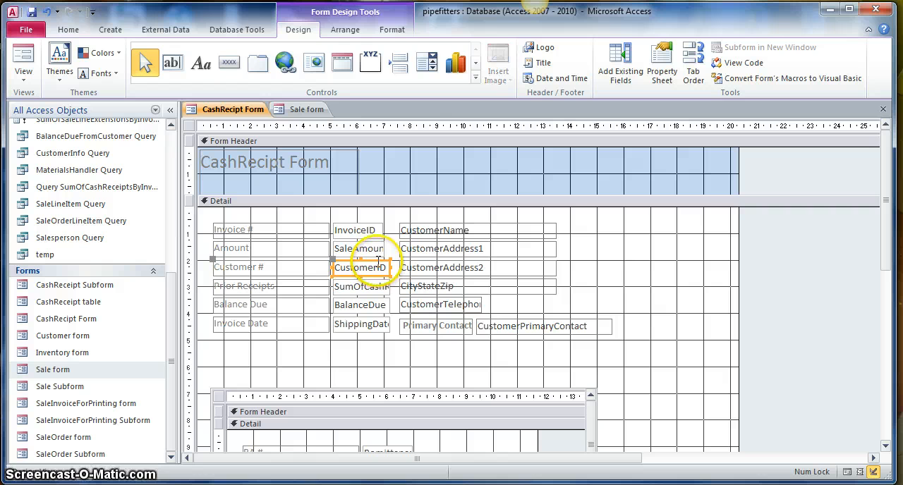
left_click(385, 257)
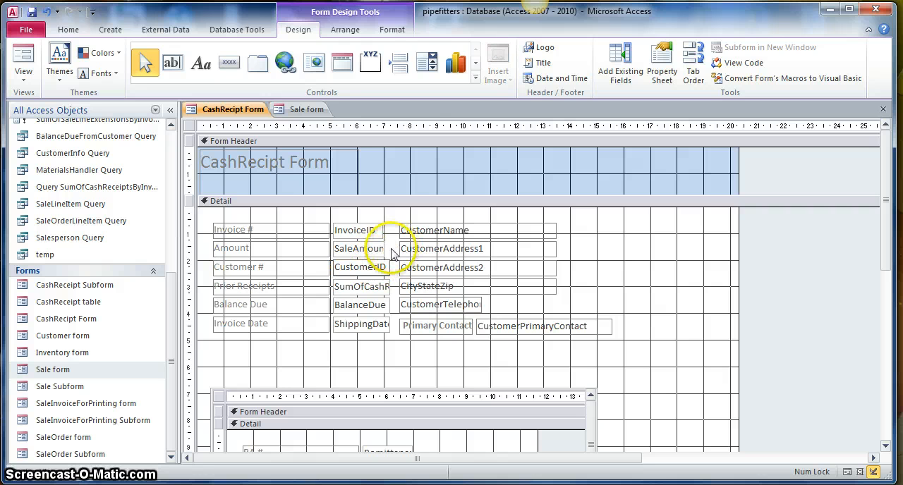
left_click(376, 286)
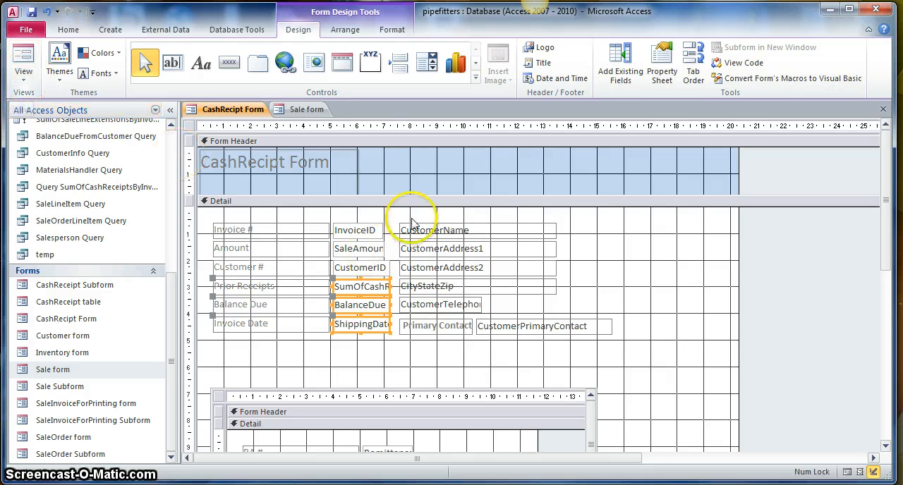
left_click(667, 65)
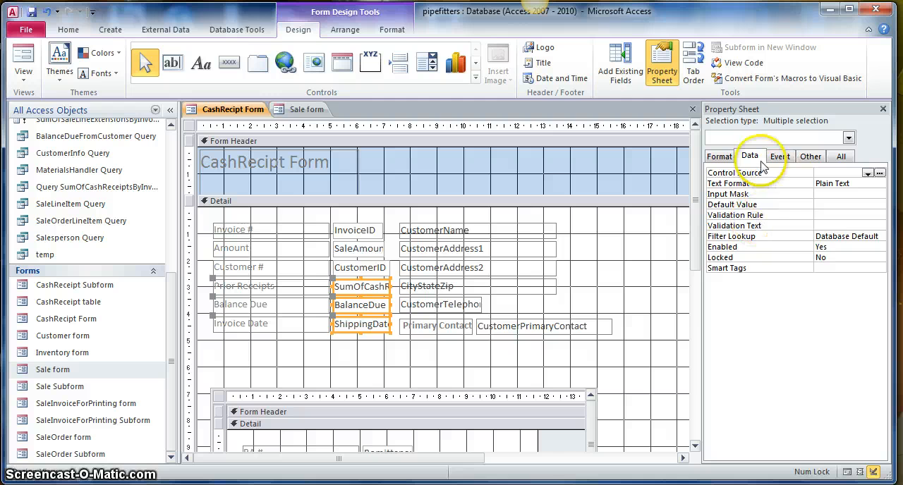
left_click(879, 248)
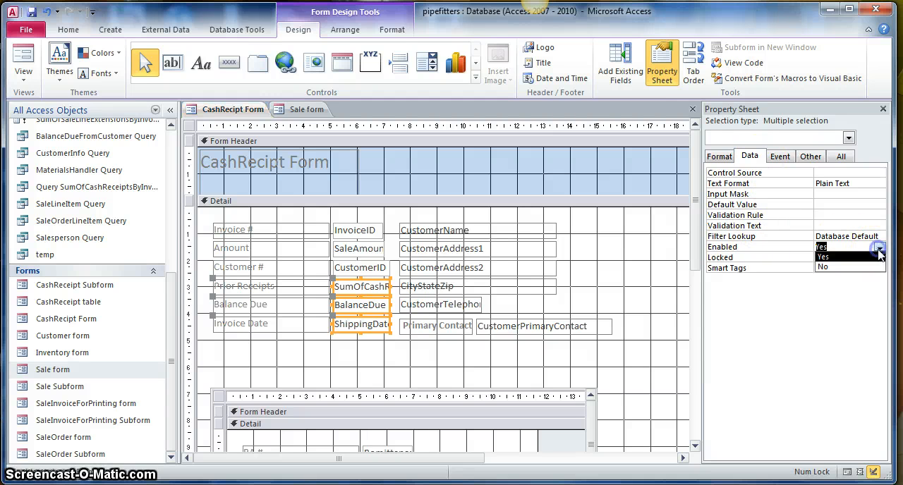
left_click(848, 266)
left_click(879, 258)
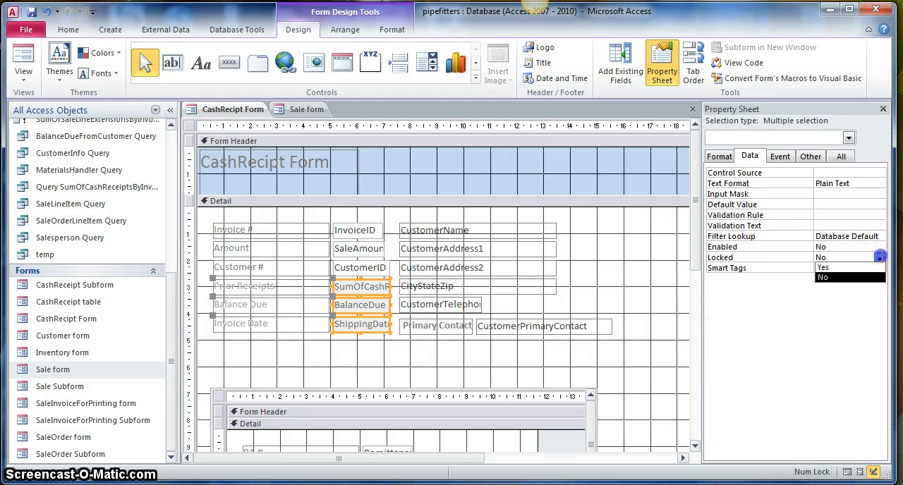
left_click(840, 271)
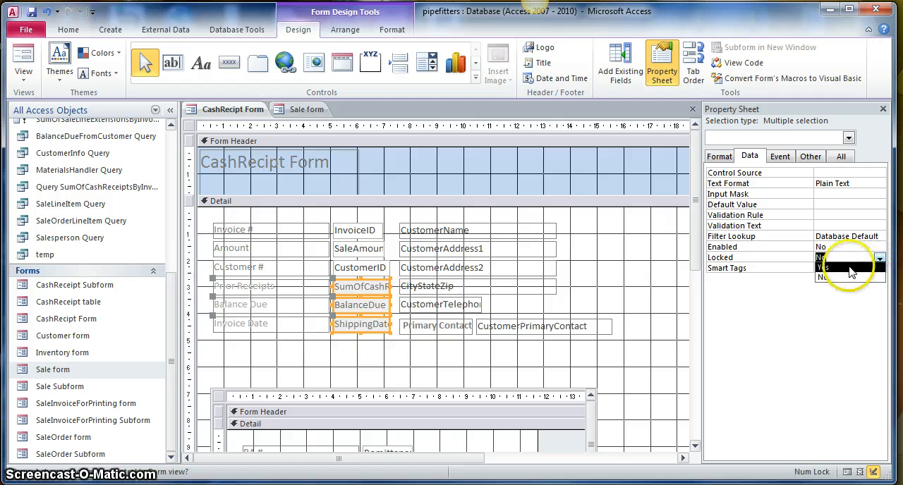
- Make the Back Style and Border Style of the Prior Receipts, Balance Due and Invoice Date boxes Transparent
left_click(718, 159)
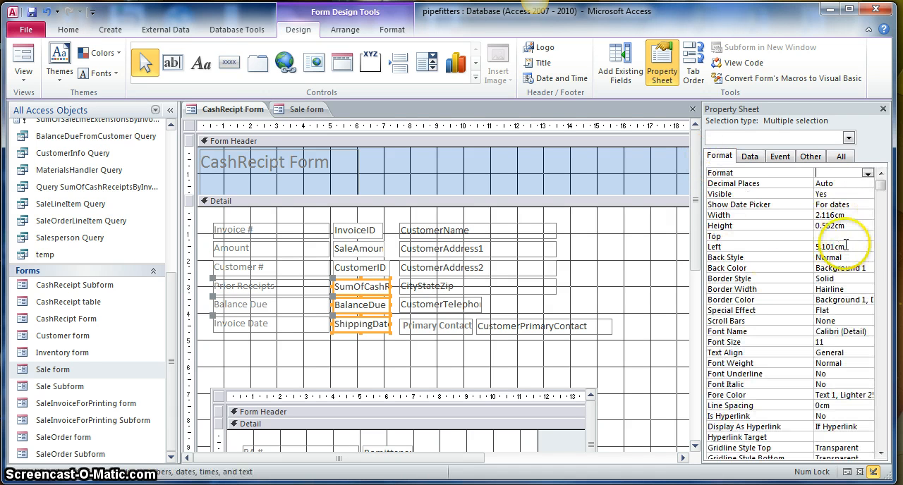
left_click(868, 258)
left_click(859, 267)
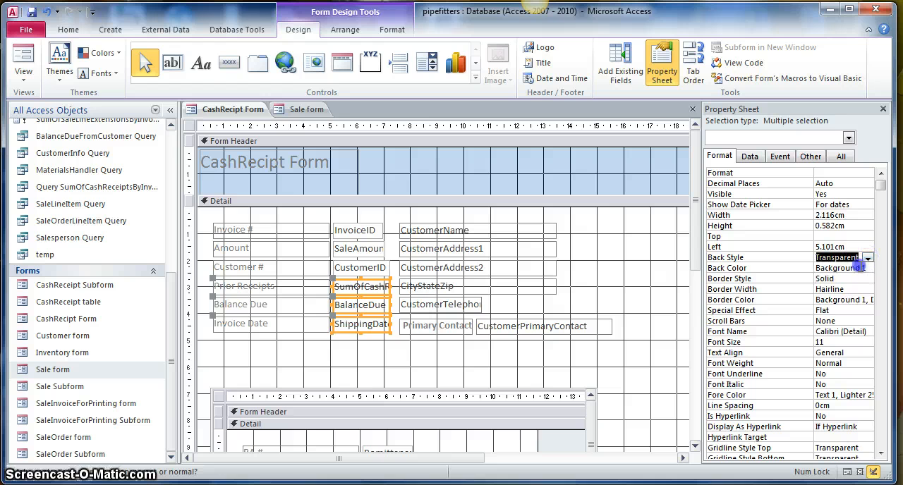
left_click(867, 278)
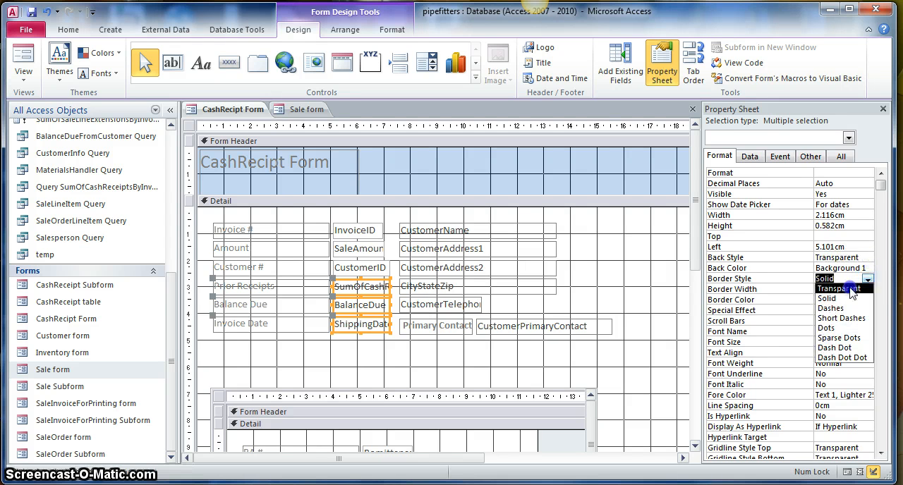
left_click(857, 289)
- Set Tab Stop to No for the Prior Receipts, Balance Due and Invoice Date boxes and show the form in Form View
left_click(839, 158)
left_click(810, 157)
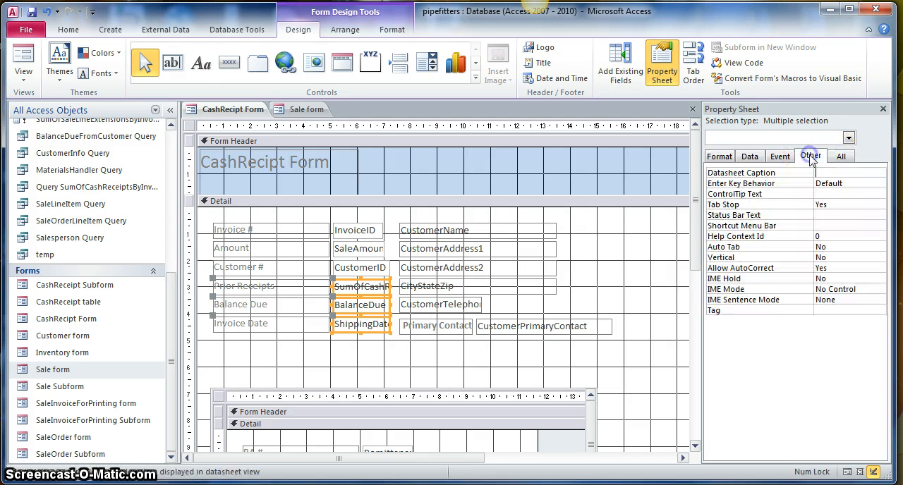
left_click(881, 204)
left_click(859, 225)
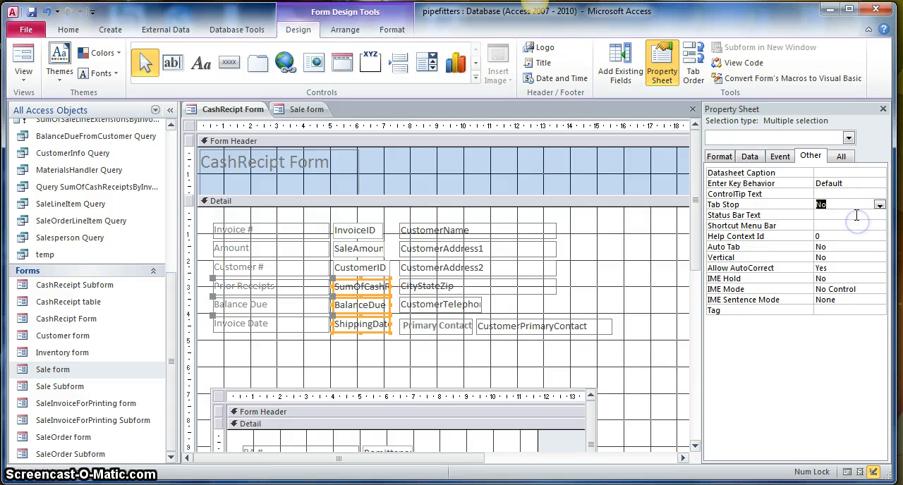
left_click(882, 109)
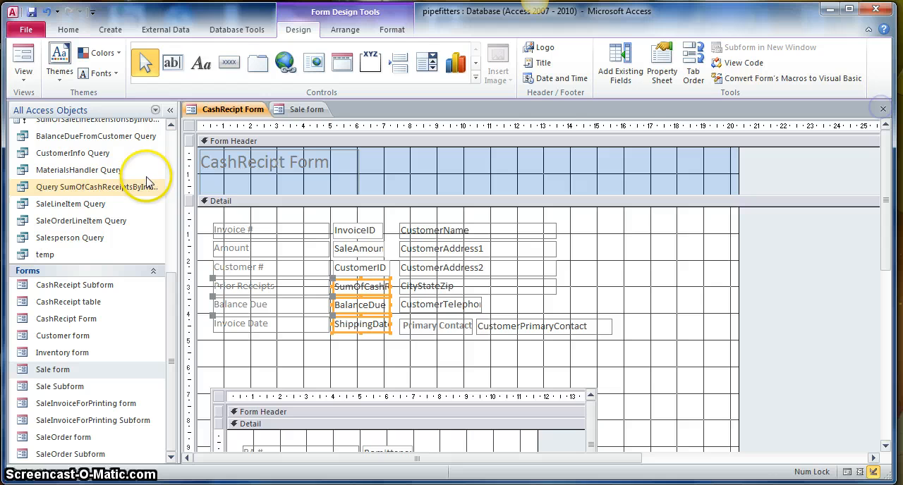
left_click(23, 60)
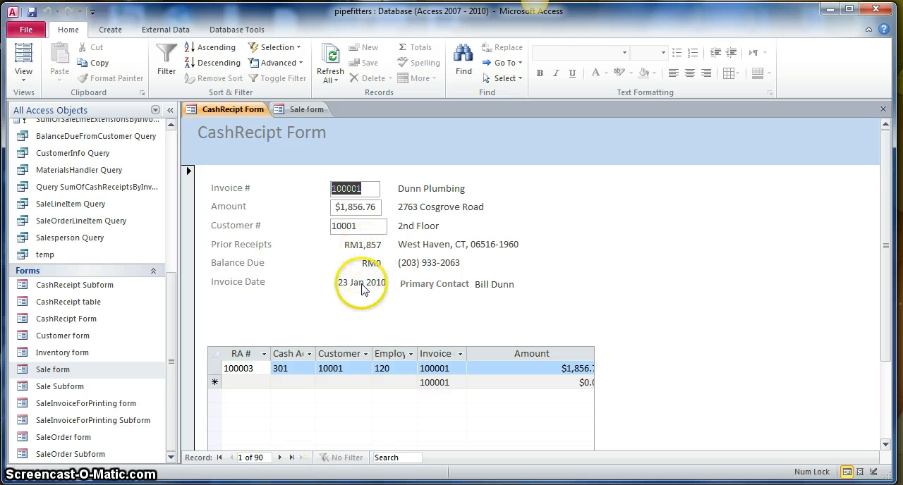
- Back in Design View, set Tab Stop to No for the InvoiceID, Amount, CustomerID and Prior Receipts boxes together
left_click(23, 79)
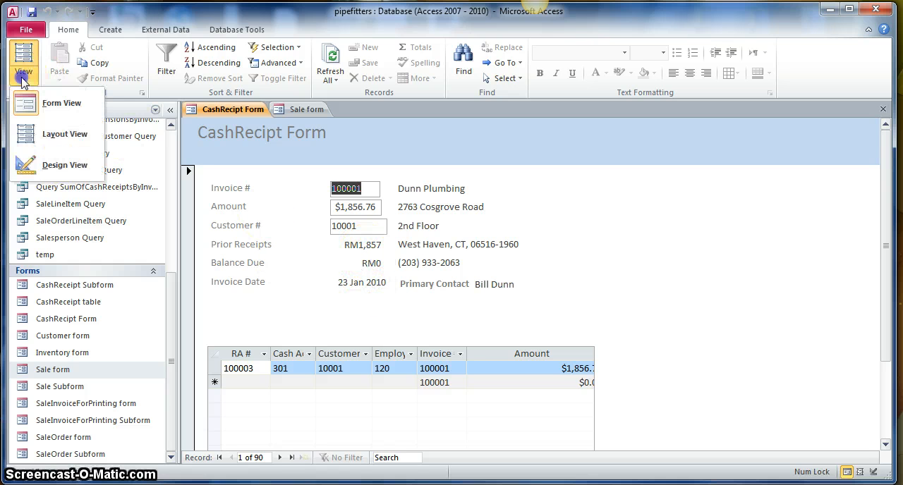
left_click(64, 165)
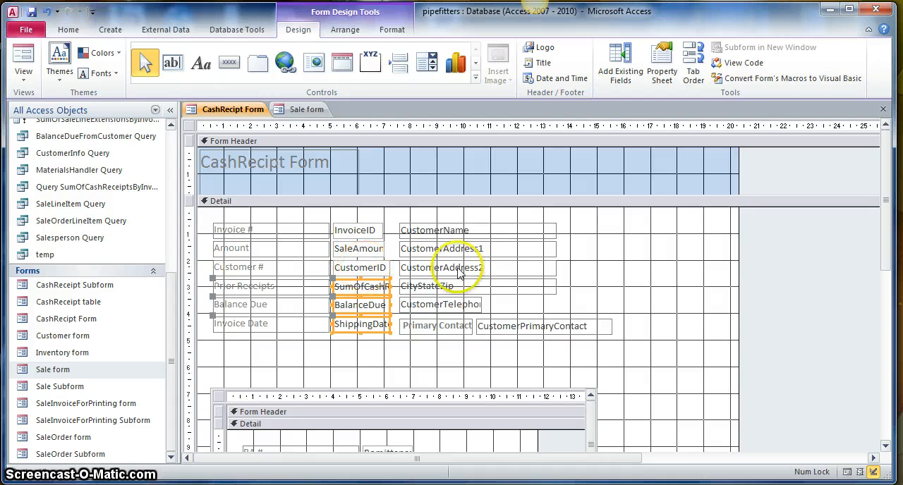
scroll(598, 358, "down", 3)
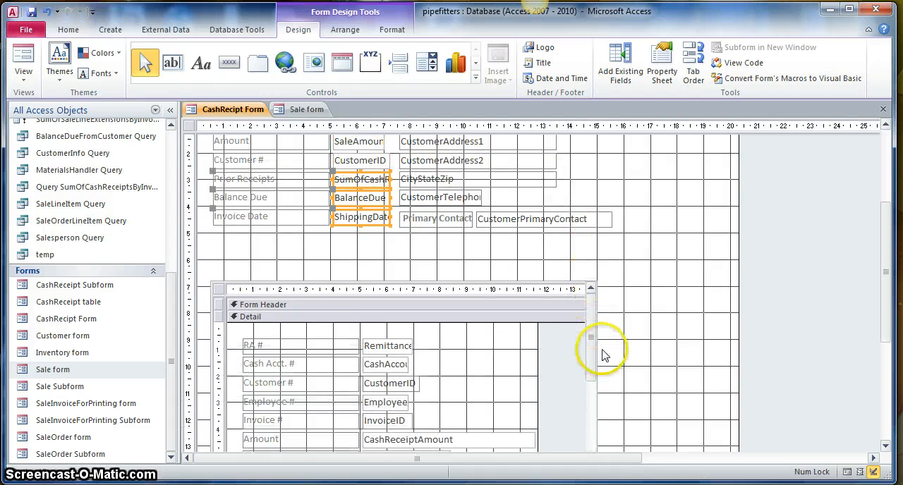
scroll(600, 355, "up", 3)
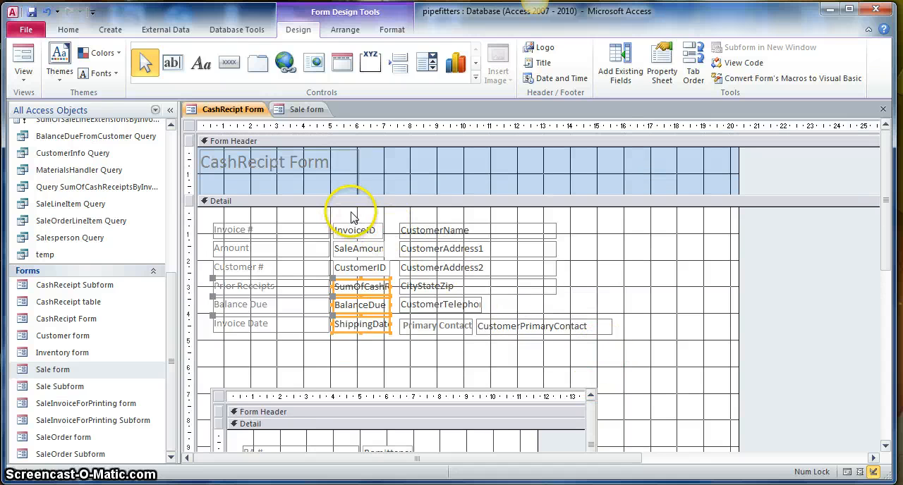
left_click_drag(351, 212, 398, 285)
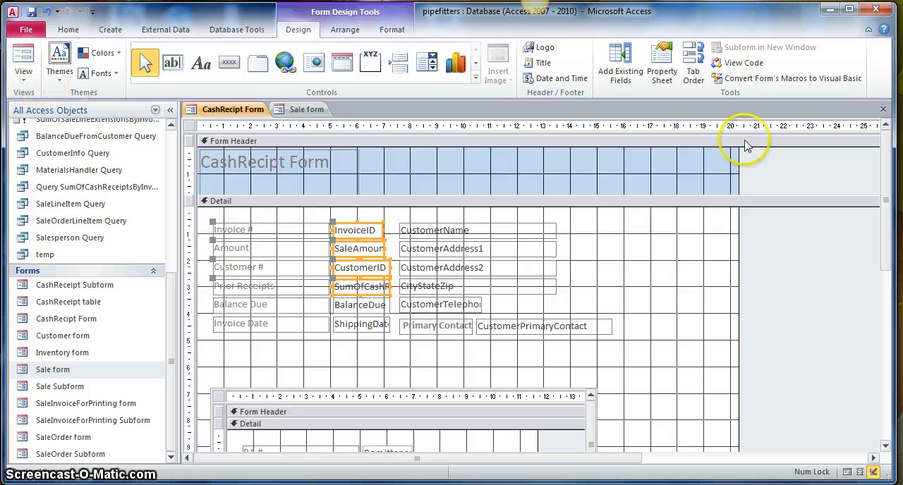
left_click(658, 74)
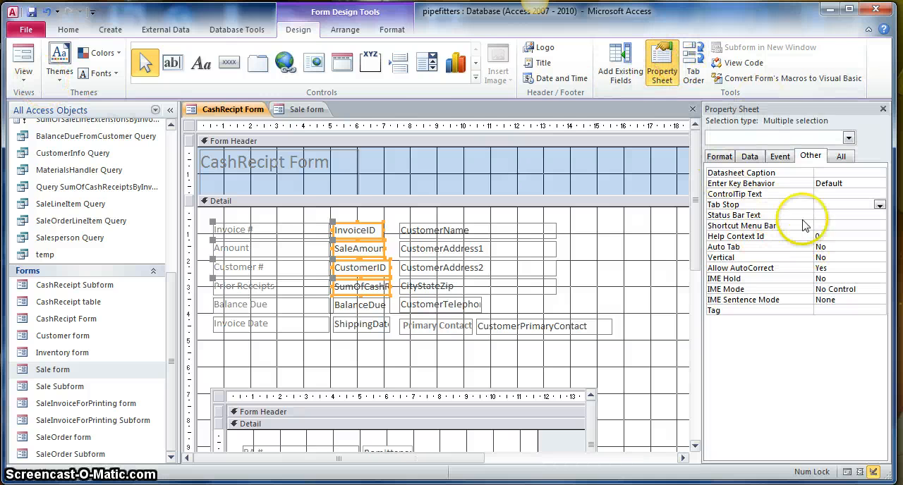
left_click(878, 204)
left_click(859, 224)
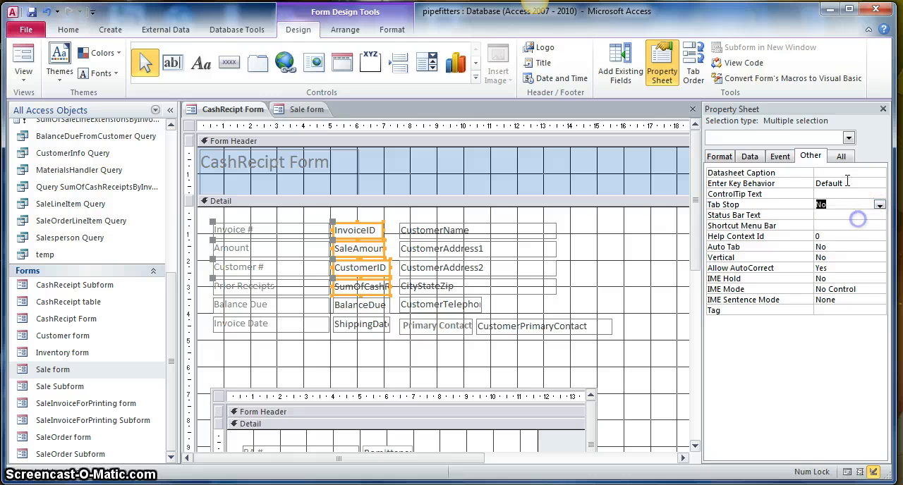
- Set Enabled to No and Locked to Yes for the selected InvoiceID, Amount, CustomerID and Prior Receipts boxes
left_click(759, 160)
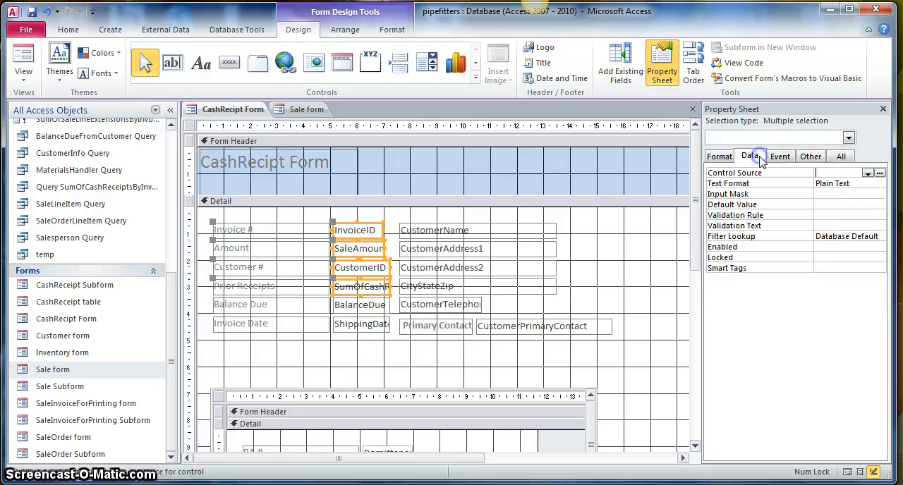
left_click(880, 247)
left_click(858, 266)
left_click(880, 258)
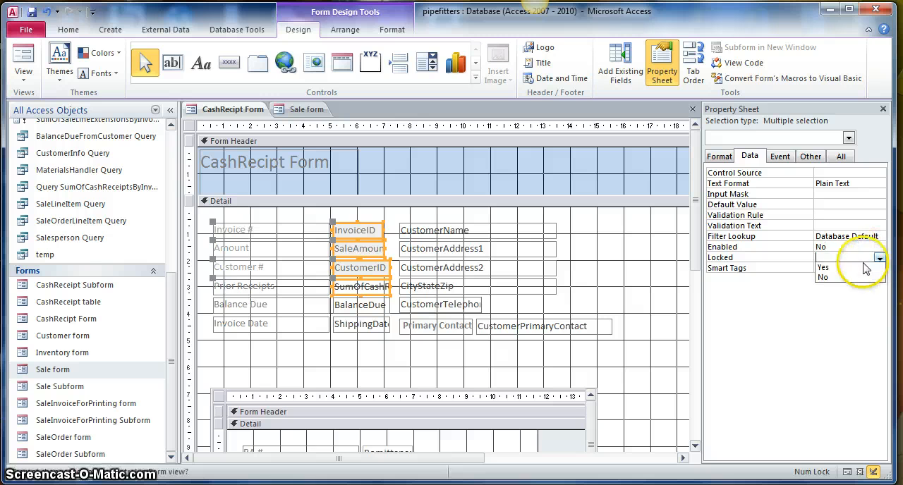
left_click(857, 269)
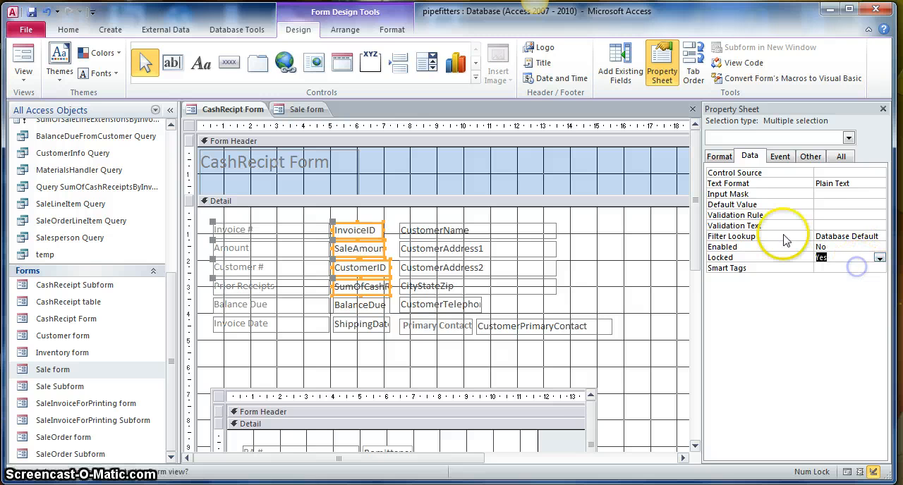
- Make the Back Style and Border Style of the selected InvoiceID, Amount, CustomerID and Prior Receipts boxes Transparent
left_click(718, 158)
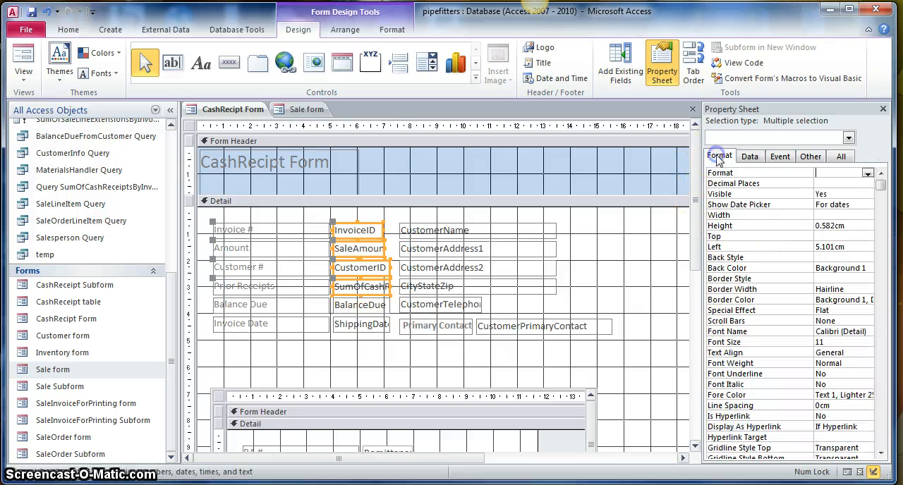
left_click(870, 258)
left_click(866, 268)
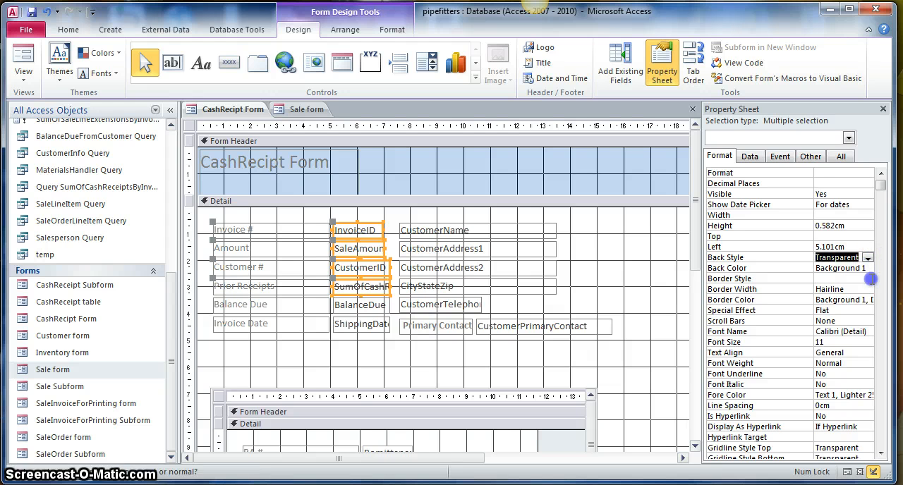
left_click(869, 278)
left_click(836, 289)
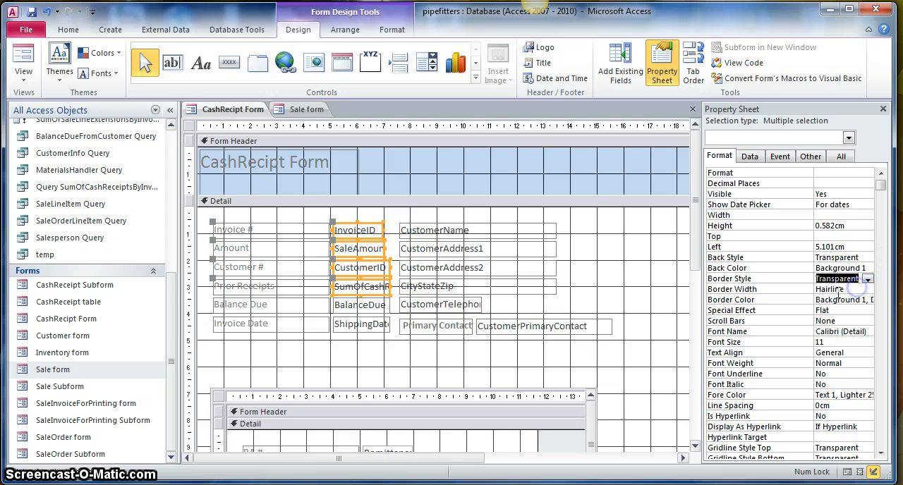
- Close the property sheet and check the invoice and customer fields in Form View
left_click(883, 110)
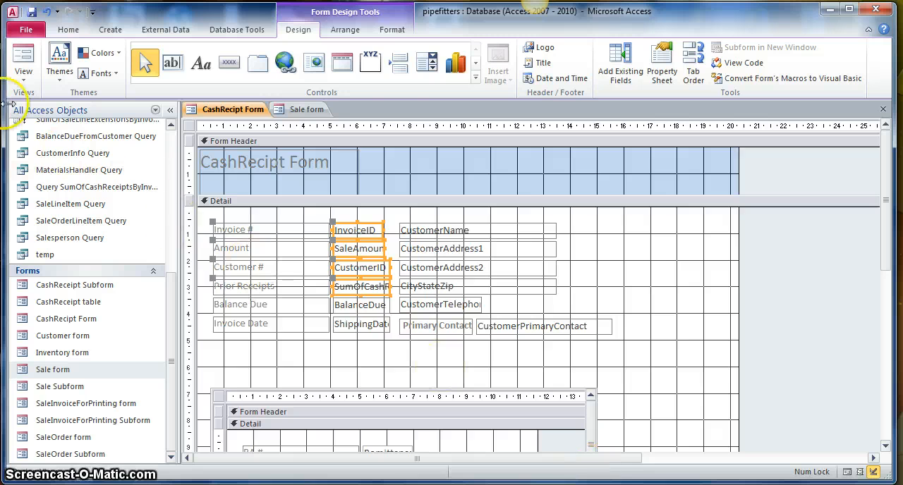
left_click(21, 60)
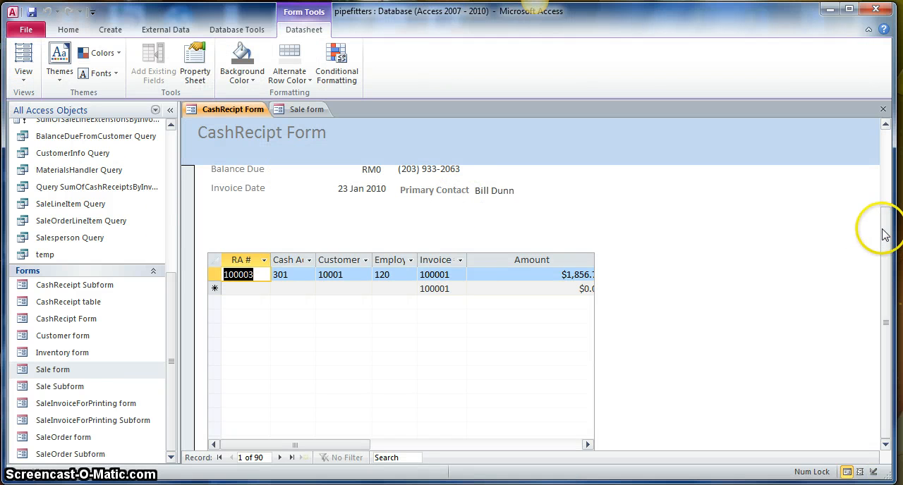
left_click_drag(883, 228, 889, 141)
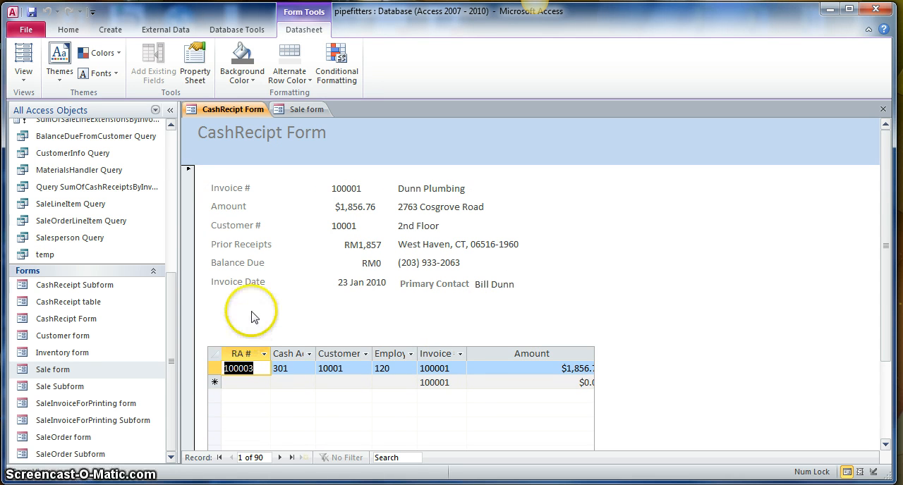
- Return to Design View and move the CashReceipt subform up to just below the Invoice Date and Primary Contact row
left_click(28, 78)
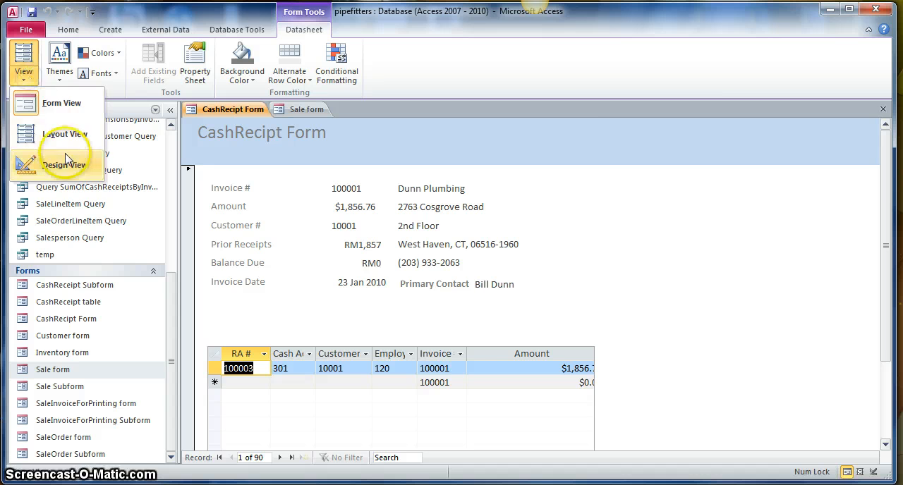
left_click(31, 164)
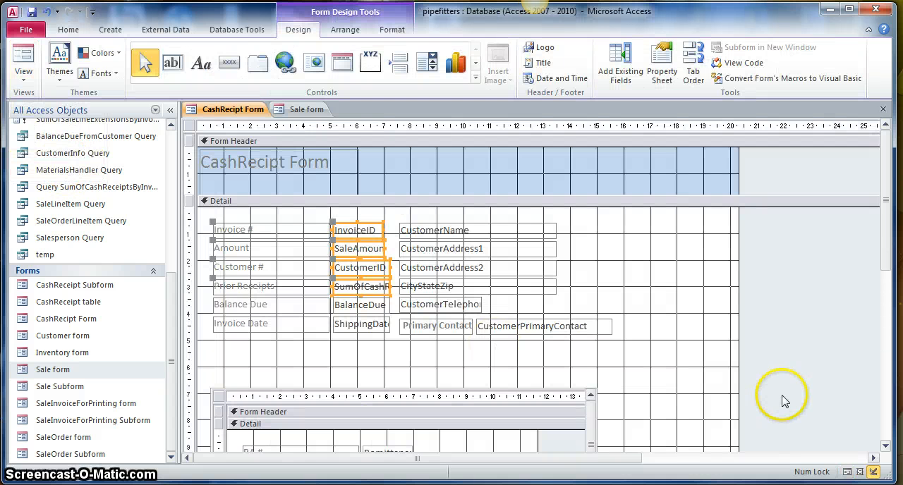
scroll(685, 365, "down", 3)
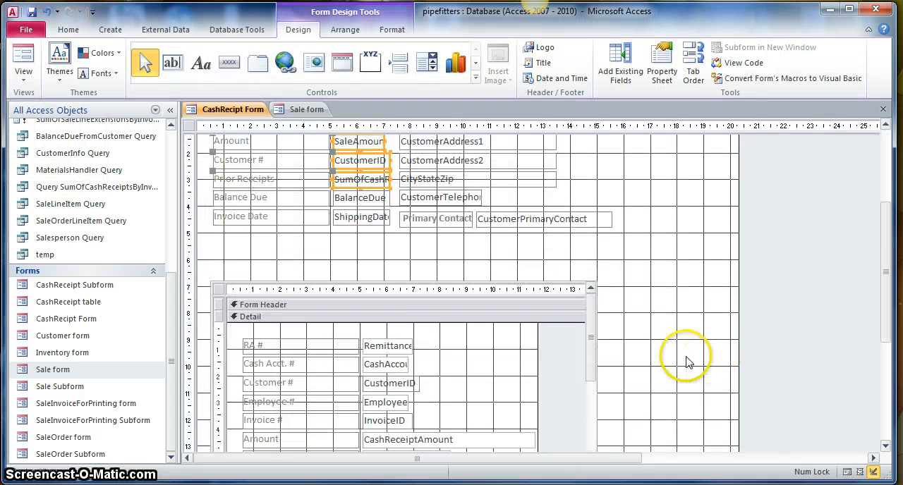
left_click(222, 285)
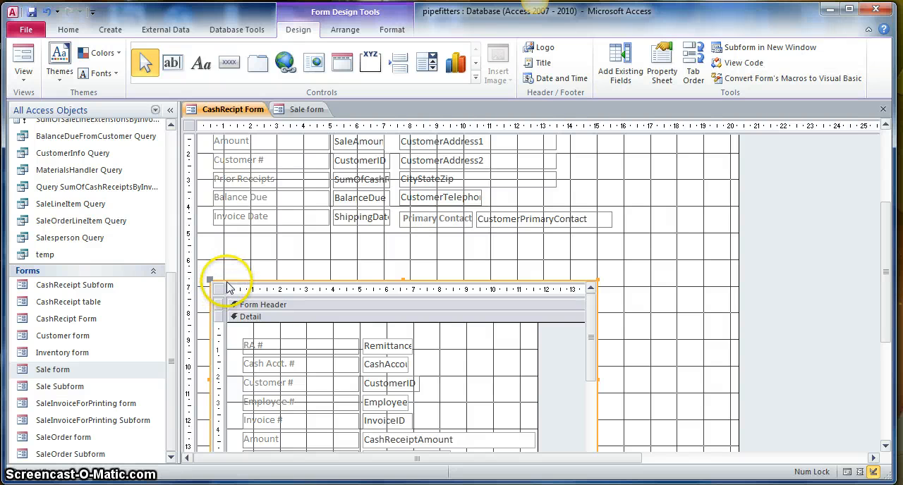
left_click_drag(227, 282, 228, 242)
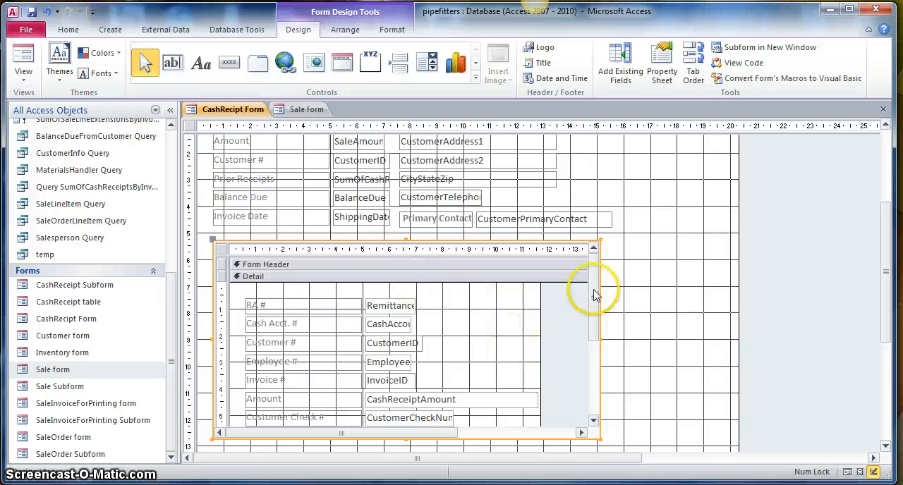
scroll(672, 302, "up", 3)
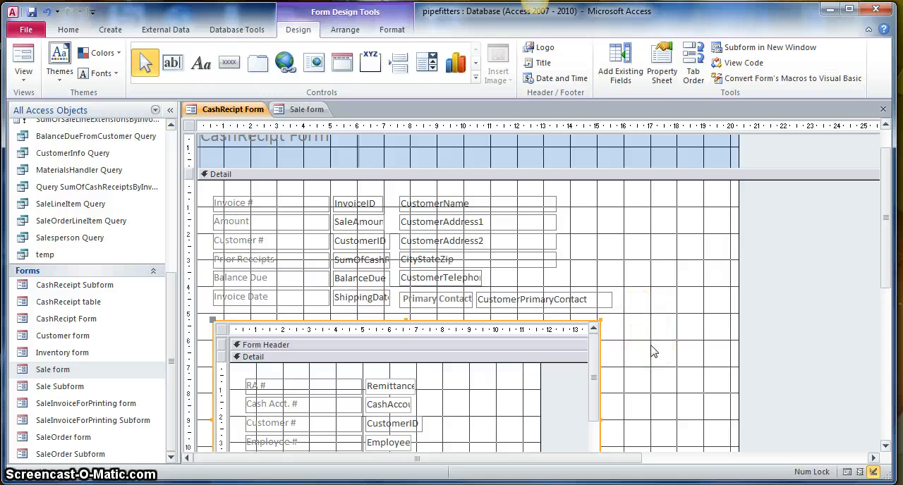
- Add CustomerID as a second master and child link field between the form and the CashReceipt Subform, then close its properties
left_click(662, 67)
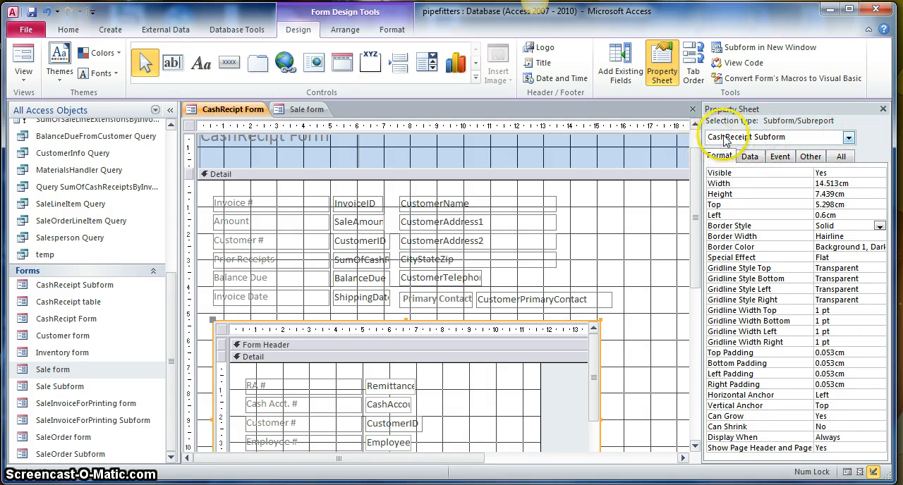
left_click(752, 159)
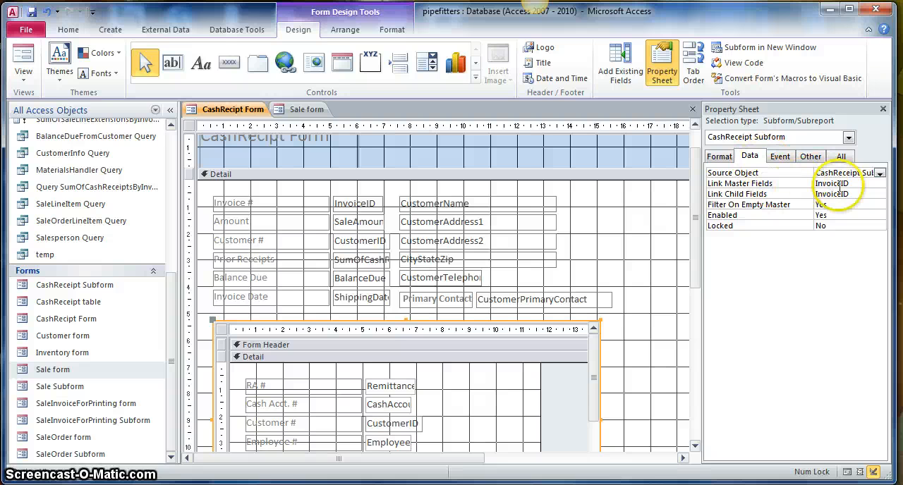
left_click(881, 185)
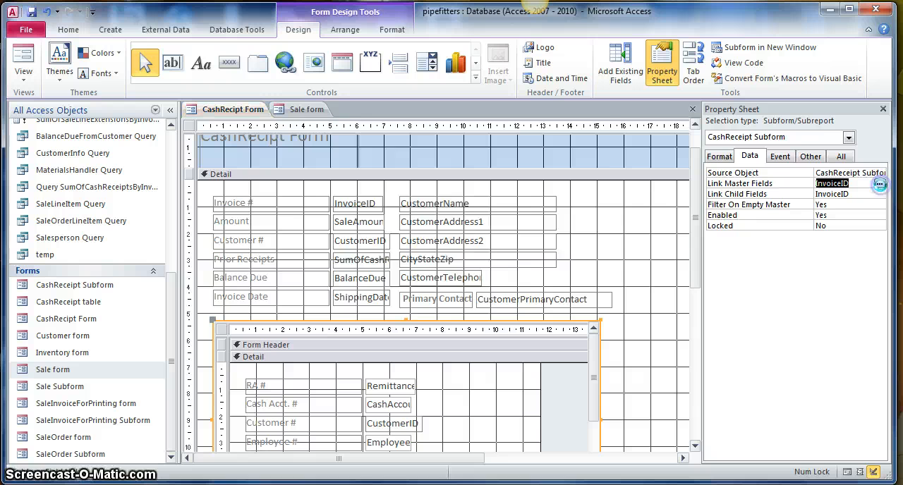
left_click(880, 183)
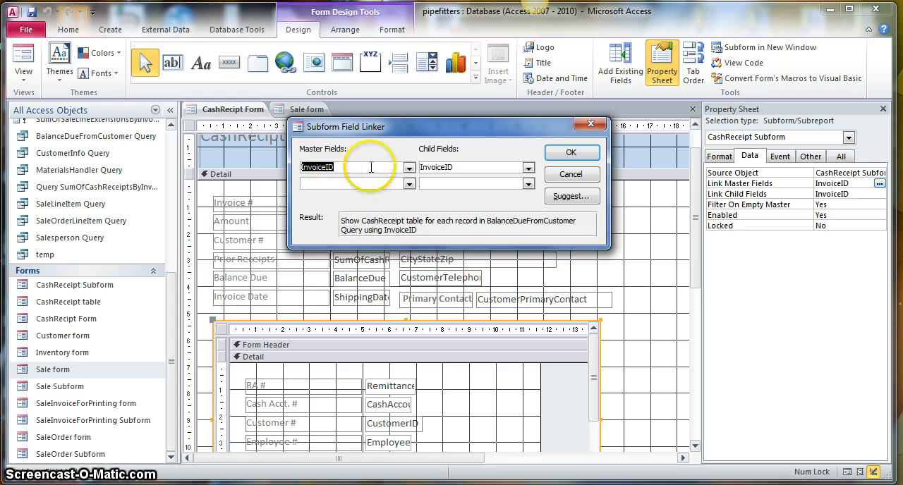
left_click(409, 168)
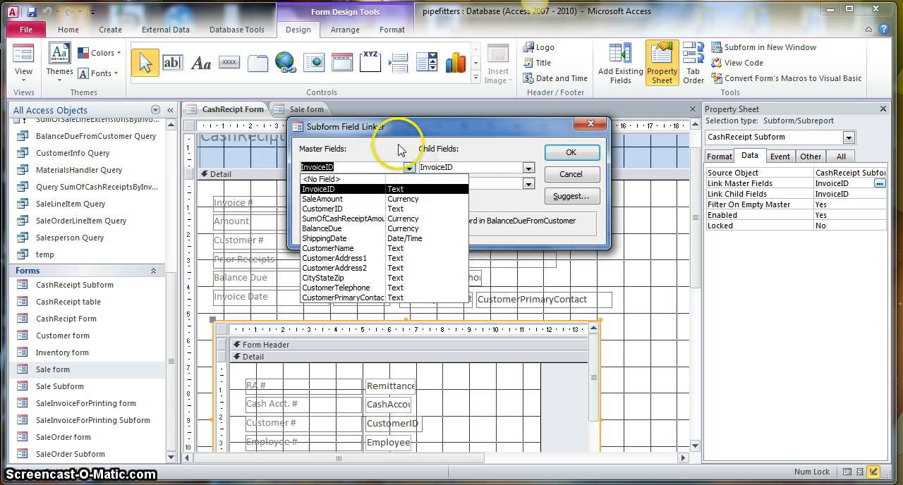
left_click(399, 148)
left_click(410, 183)
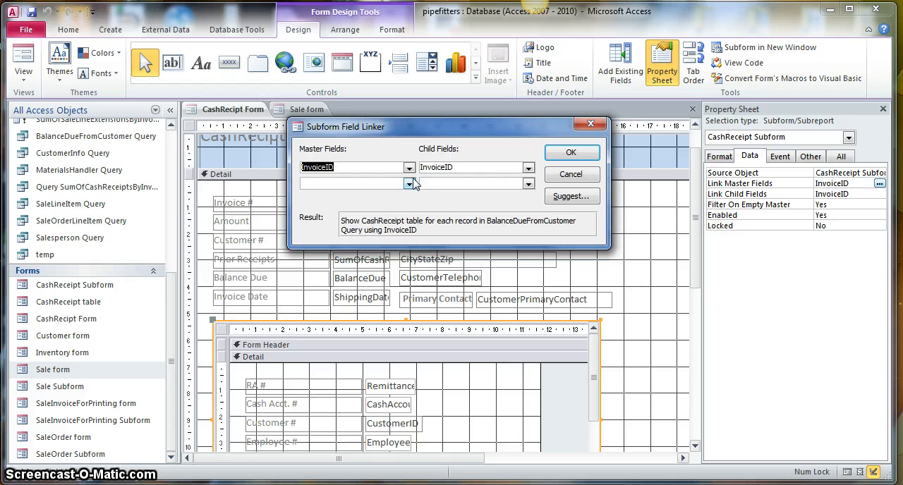
left_click(357, 229)
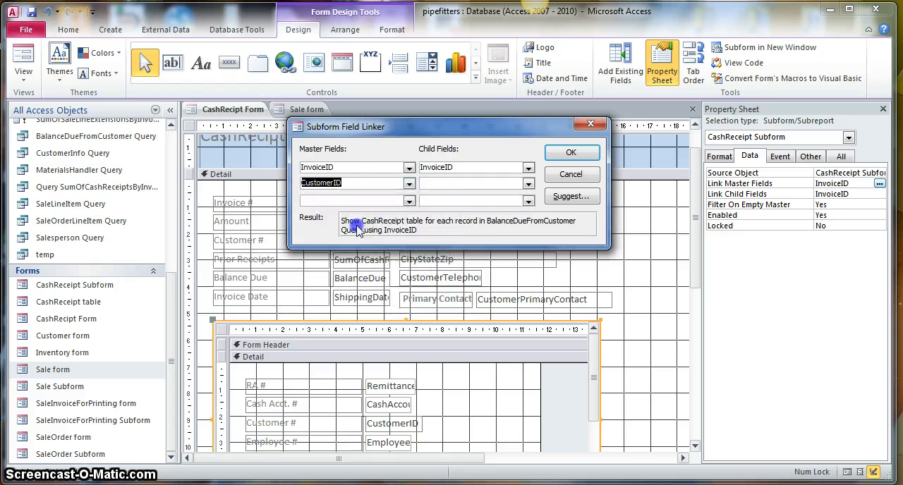
left_click(528, 184)
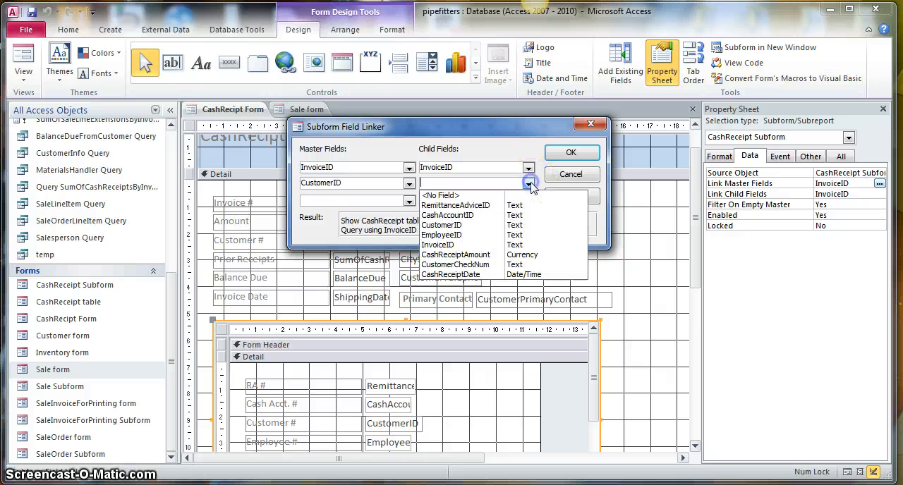
left_click(451, 225)
left_click(571, 152)
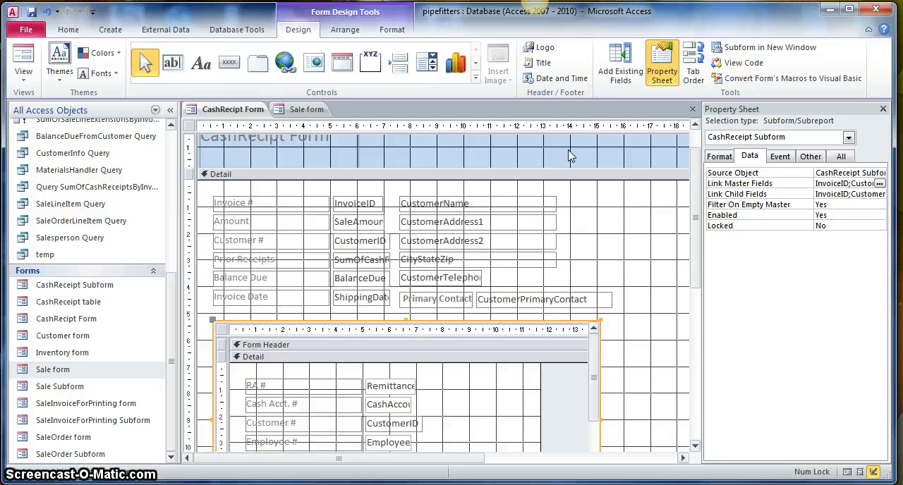
left_click(882, 111)
- Show the form in Layout View and left-align the Customer #, Prior Receipts, Balance Due and Invoice Date values
scroll(656, 285, "down", 3)
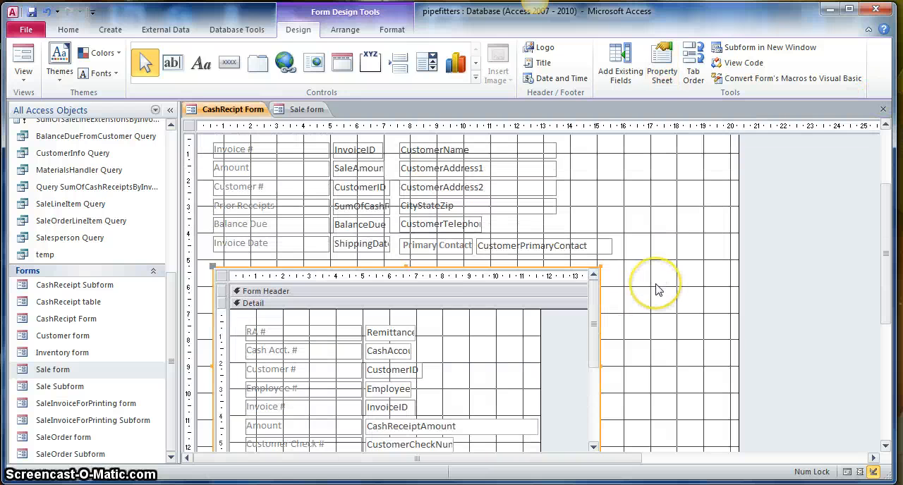
scroll(655, 289, "up", 1)
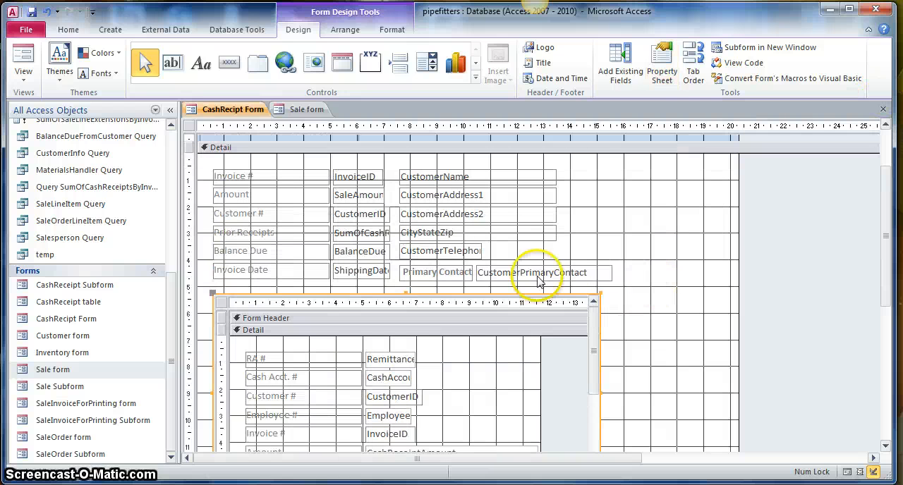
left_click(24, 71)
left_click(65, 133)
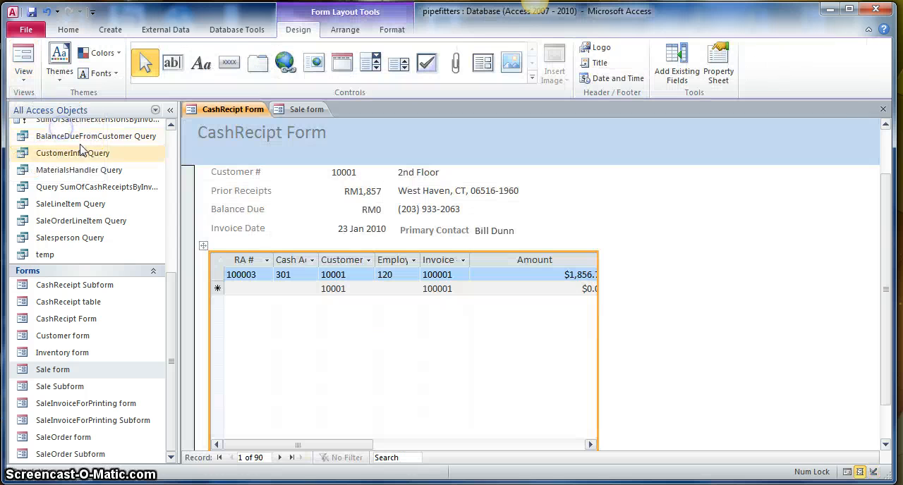
left_click(347, 173)
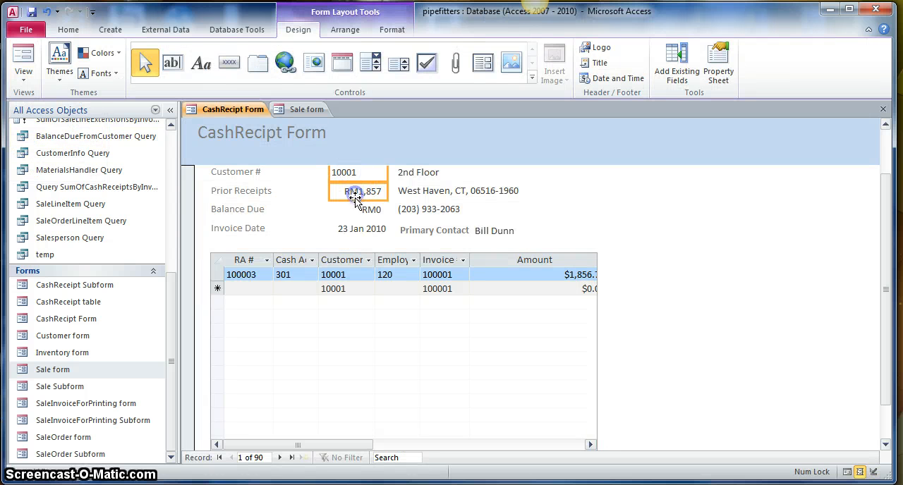
left_click(360, 228, "shift")
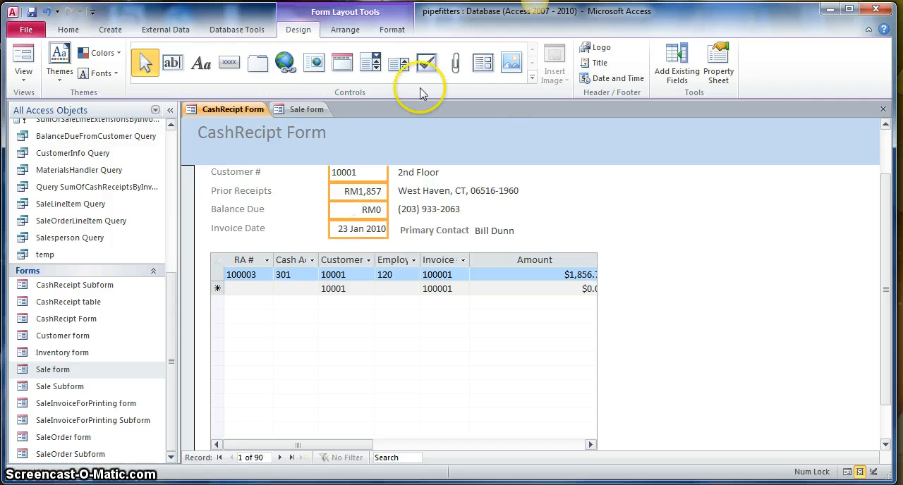
left_click(70, 31)
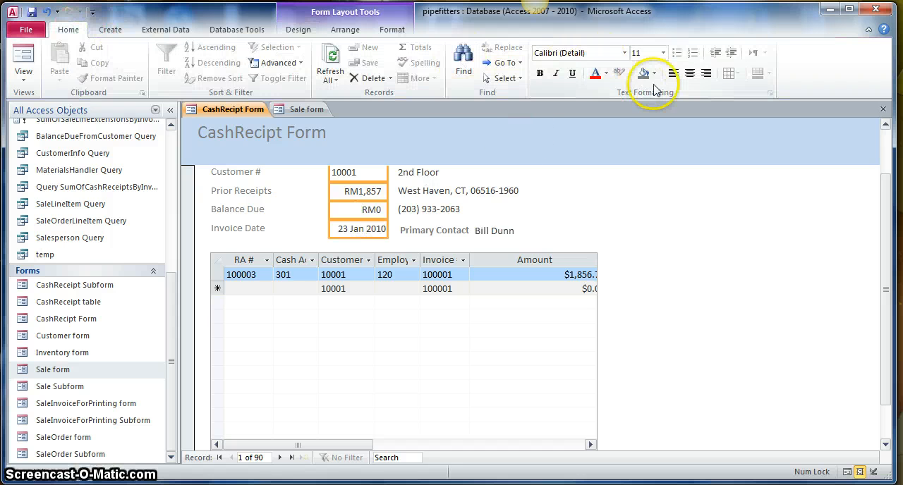
left_click(673, 73)
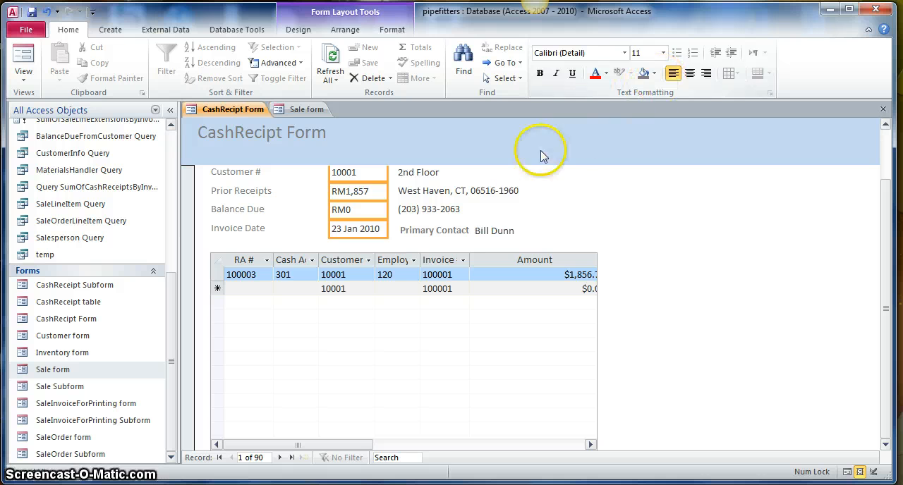
- Make the Customer #, Prior Receipts, Balance Due and Invoice Date labels bold
left_click(233, 173)
left_click(238, 194, "shift")
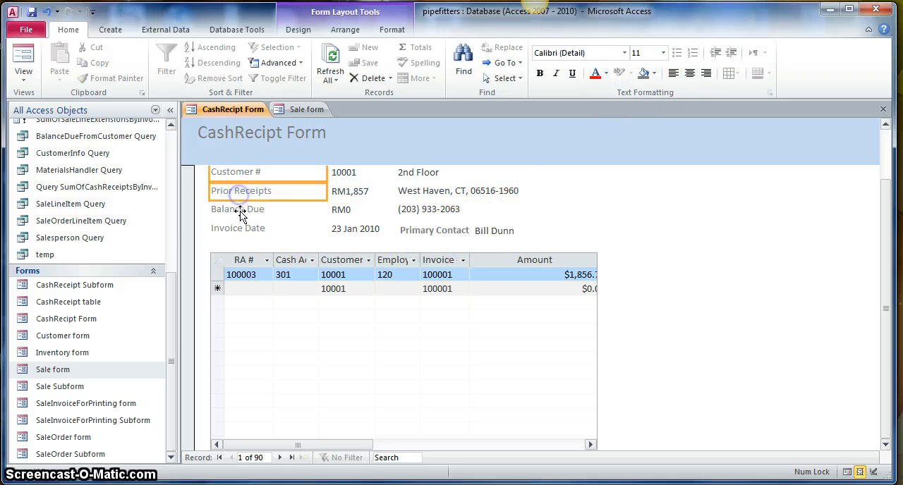
left_click(239, 213, "shift")
left_click(242, 227, "shift")
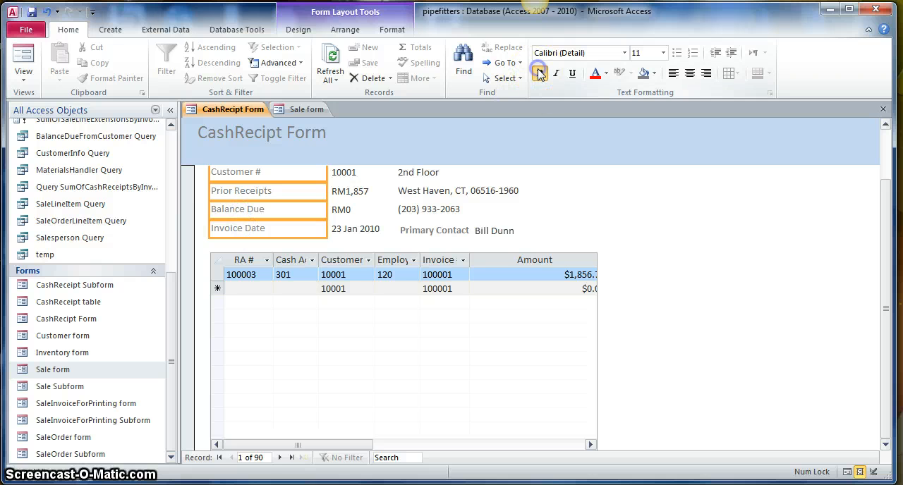
left_click(540, 73)
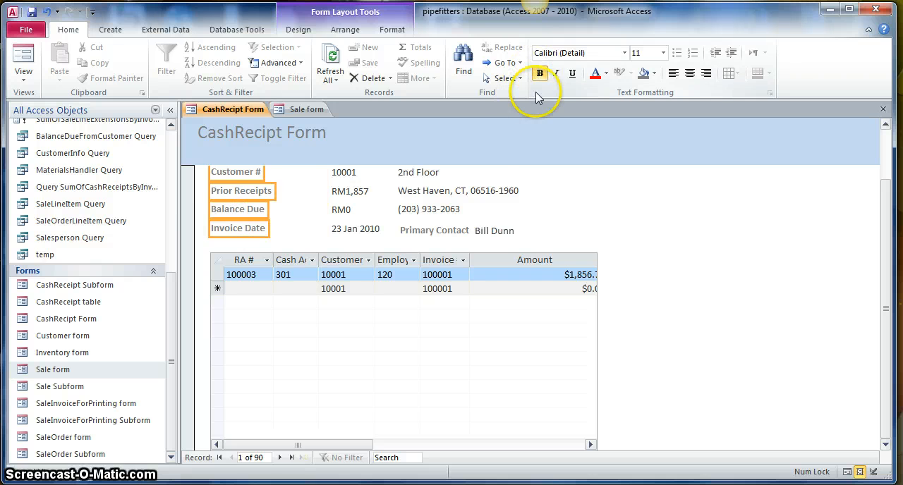
- Extend the Customer #, Prior Receipts, Balance Due and Invoice Date value boxes leftward to their labels and trim their right edges
left_click(334, 176)
left_click(346, 192, "shift")
left_click(346, 210, "shift")
left_click(350, 229, "shift")
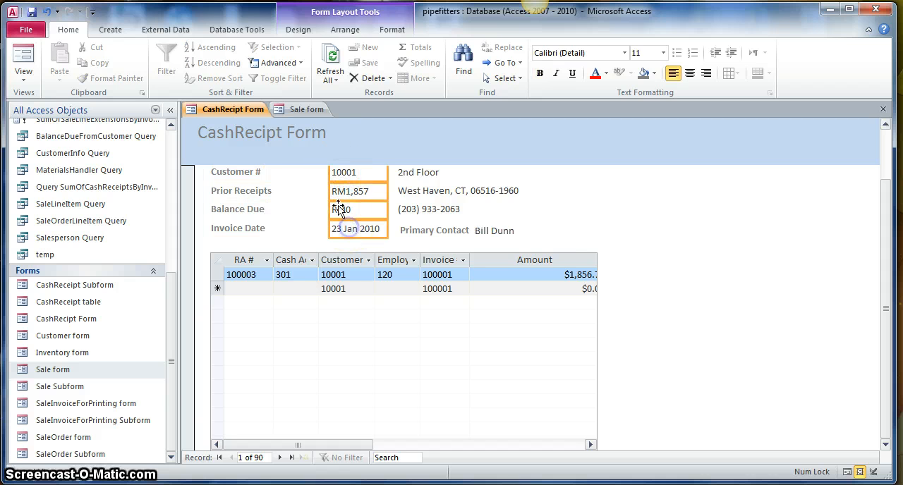
left_click_drag(329, 191, 274, 196)
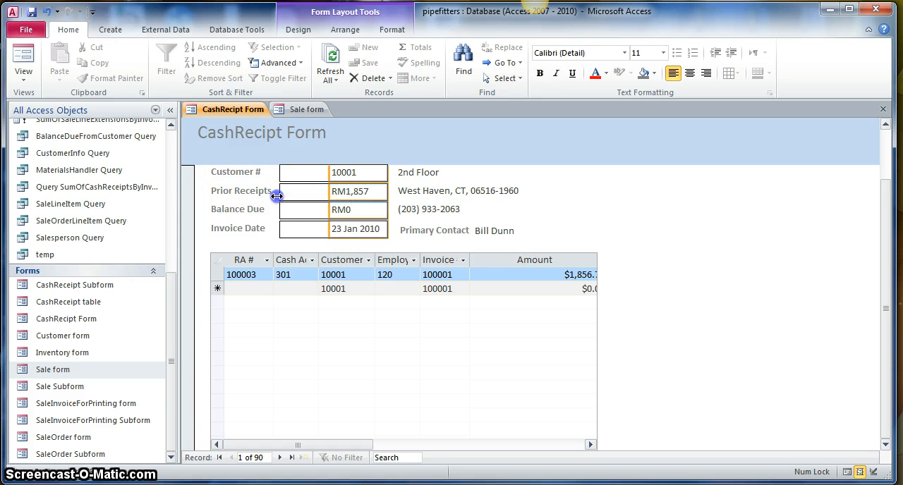
left_click_drag(387, 191, 352, 195)
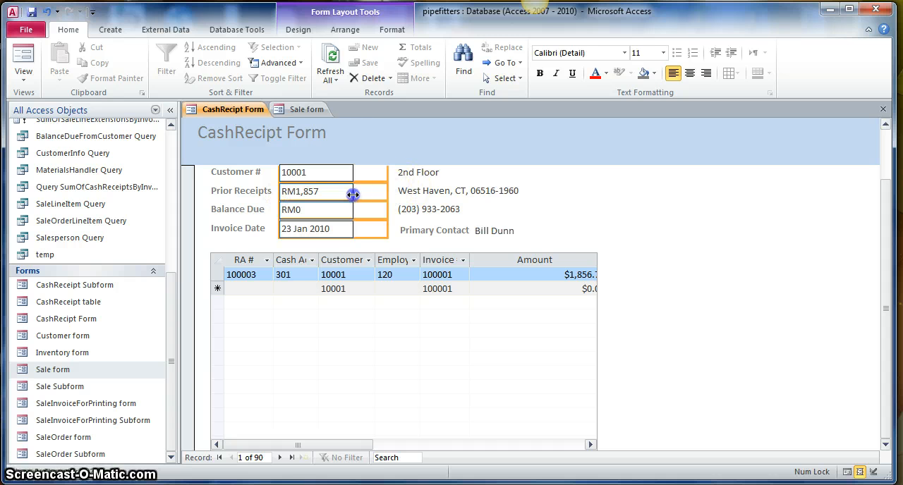
- Extend the left edges of the second address line, city, telephone and Primary Contact controls together toward the invoice values
left_click(413, 170)
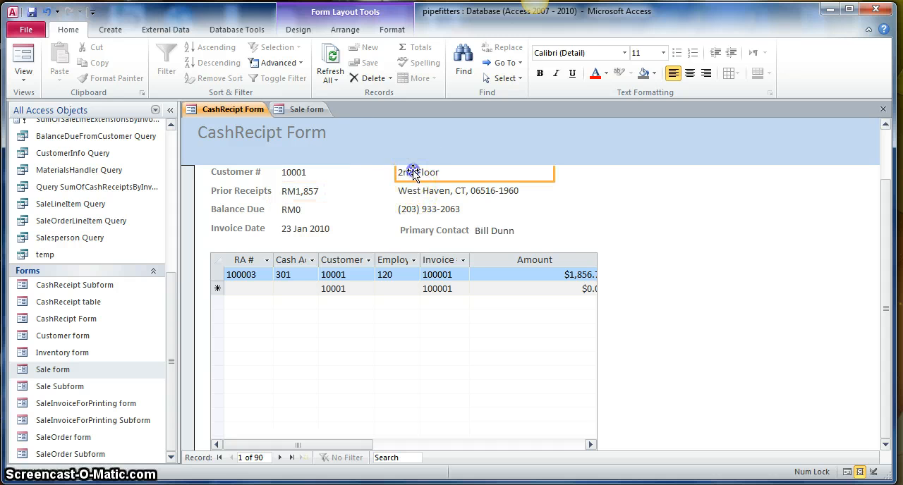
left_click(416, 193, "shift")
left_click(419, 209, "shift")
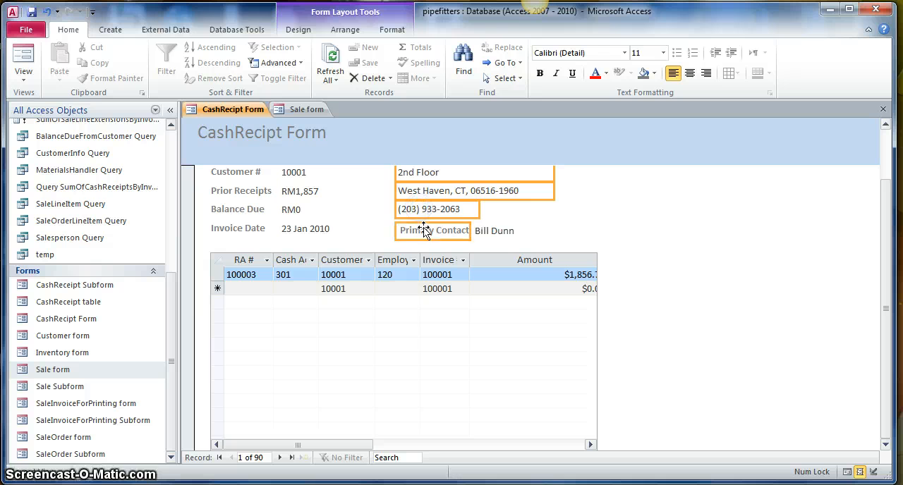
left_click(503, 232, "shift")
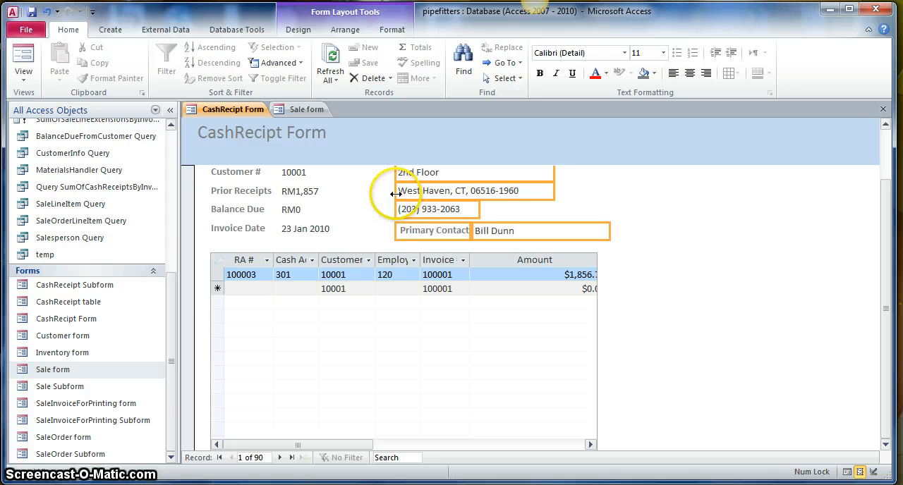
left_click_drag(395, 193, 340, 197)
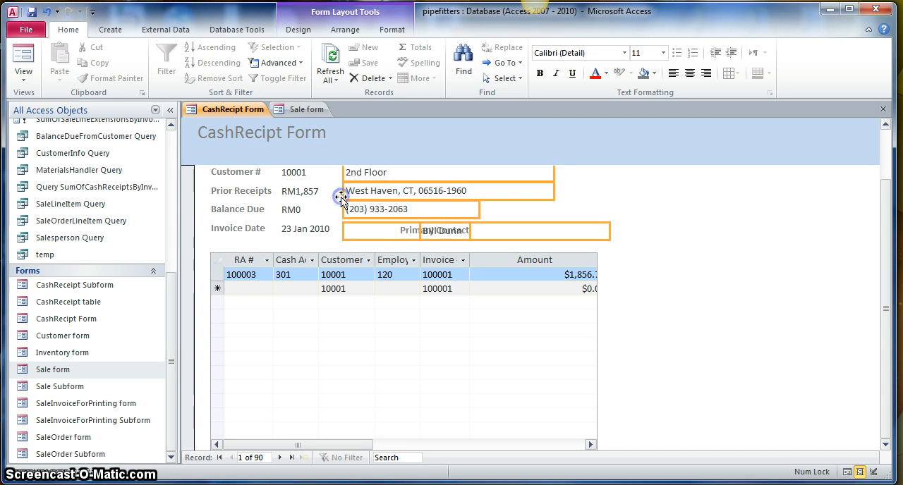
- Narrow the Primary Contact label from its right edge so it ends where the contact's value box begins
left_click(500, 233)
left_click(400, 236)
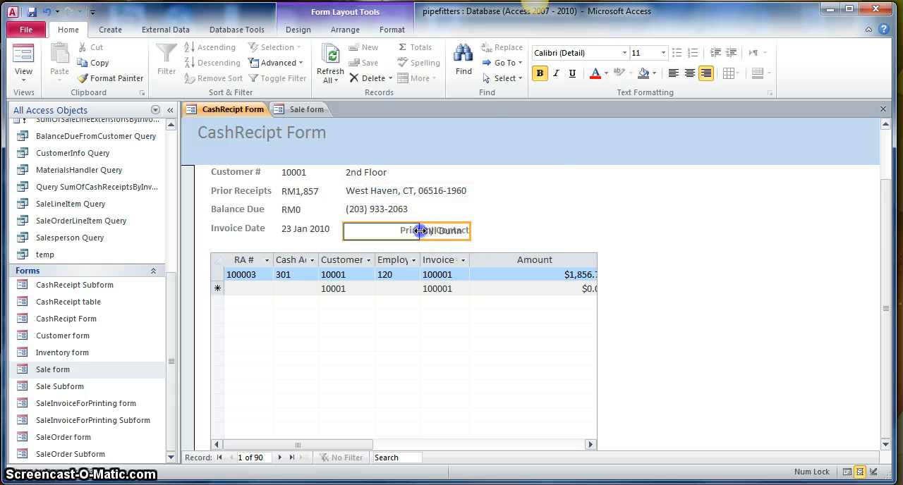
left_click_drag(469, 231, 419, 231)
left_click(494, 221)
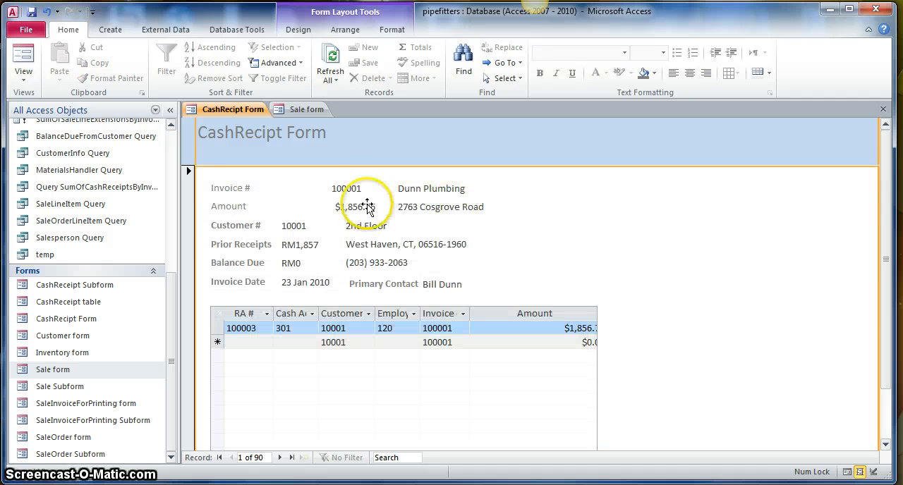
- Extend the Invoice # and Amount value boxes leftward to line up with the values below, and left-align their text
left_click(351, 194)
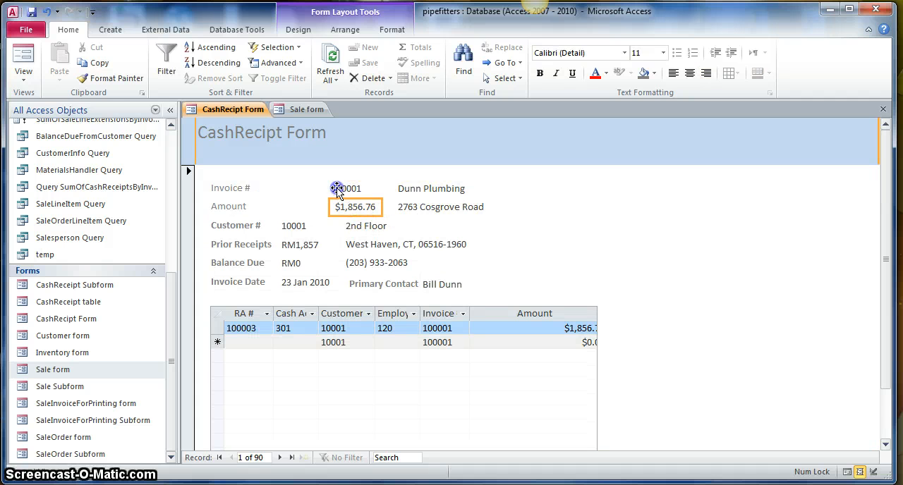
left_click(337, 188, "shift")
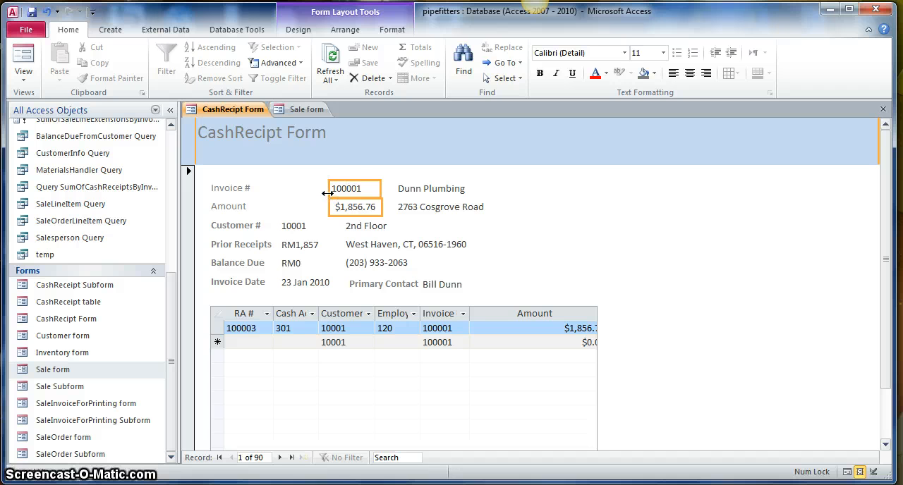
left_click_drag(278, 196, 276, 196)
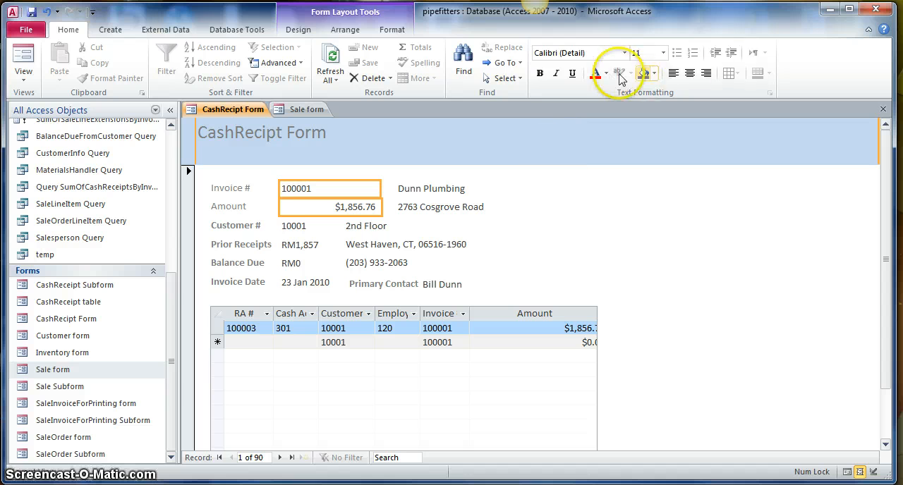
left_click(673, 73)
- Extend the left edges of the customer name and first address line boxes to line up with the second address line
left_click(440, 187)
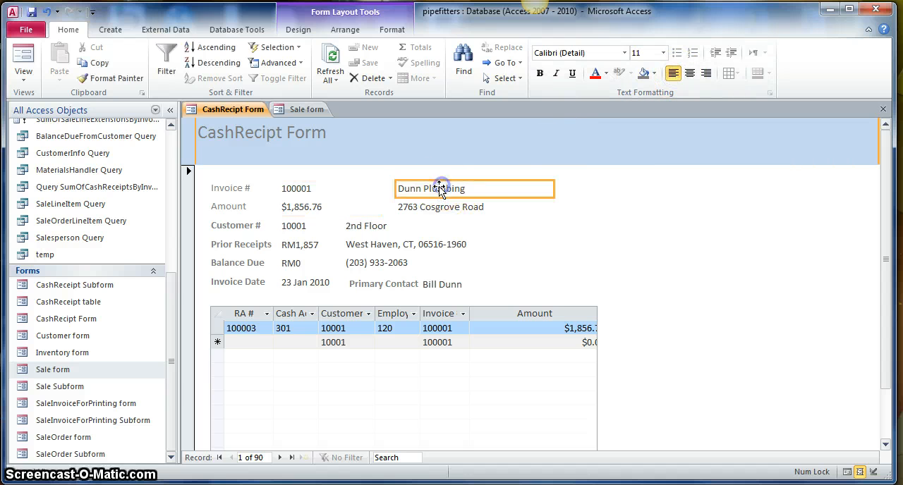
left_click(434, 206)
left_click(407, 188, "ctrl")
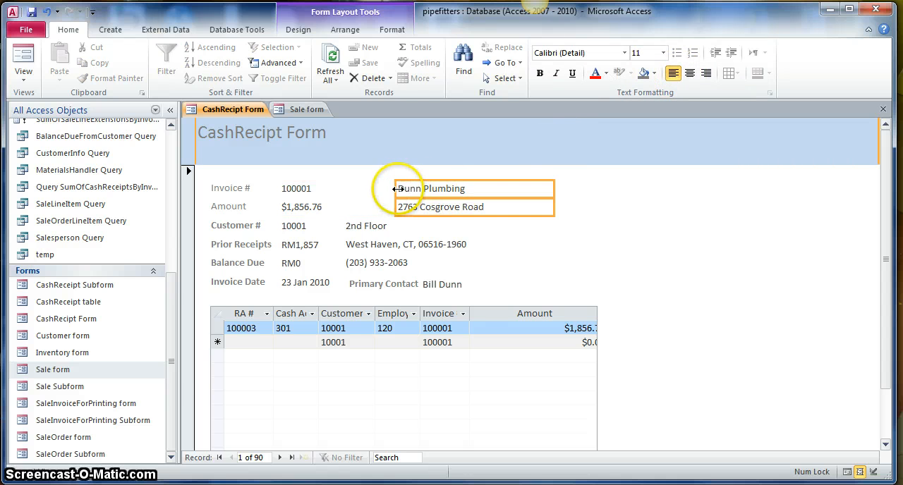
left_click_drag(395, 190, 344, 189)
left_click(465, 230)
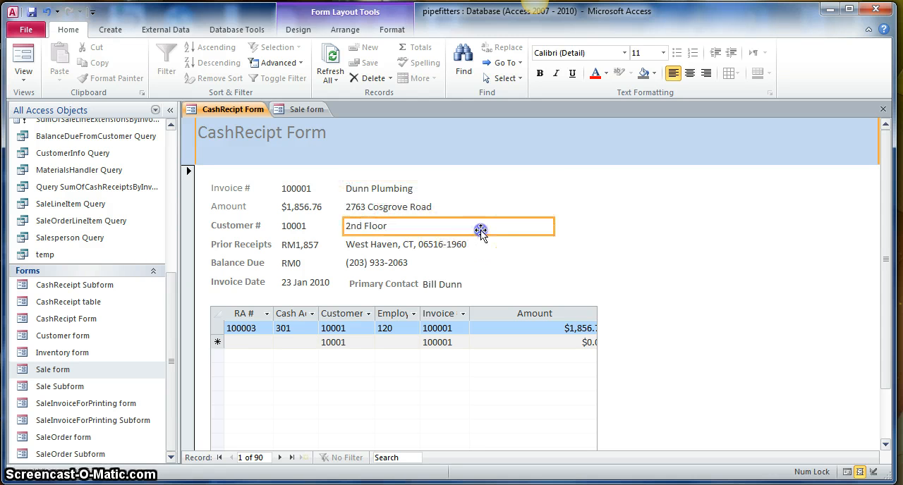
left_click(610, 212)
- Widen the receipts subform, widen its Cash Acct. # and Employee # columns, and narrow the Amount column to fit its values
scroll(579, 250, "down", 2)
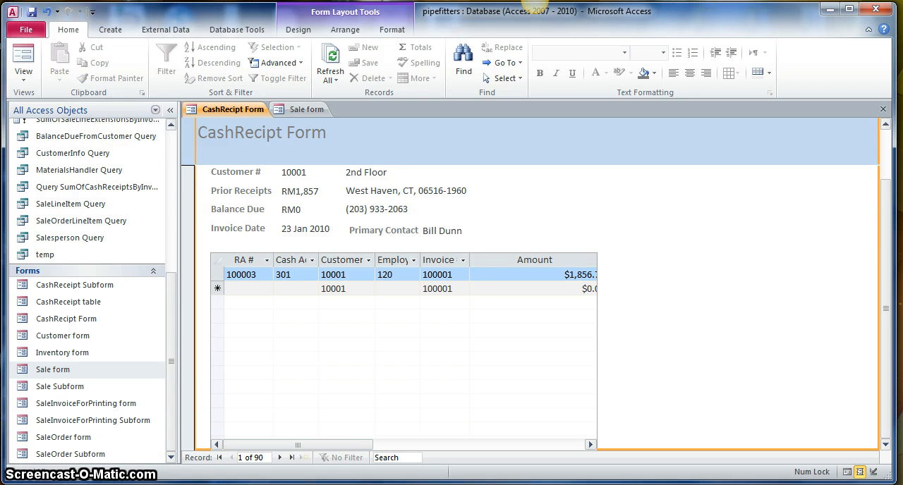
left_click(530, 260)
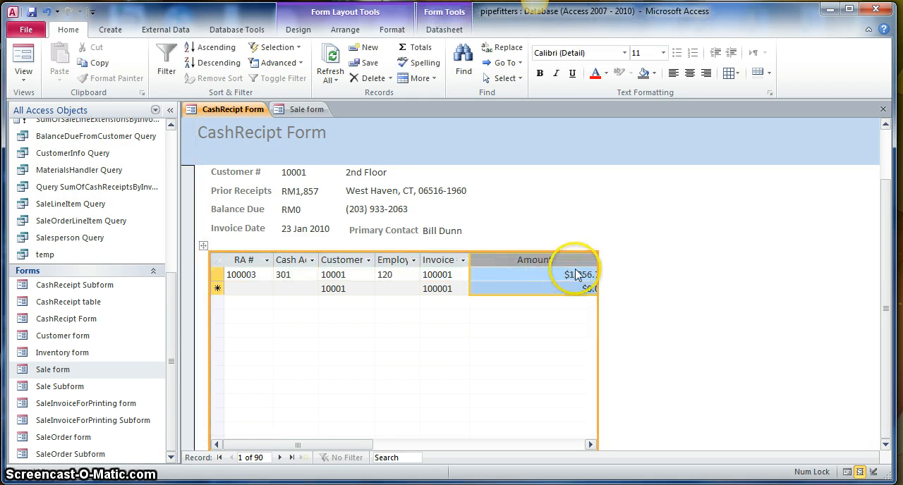
left_click_drag(599, 309, 666, 312)
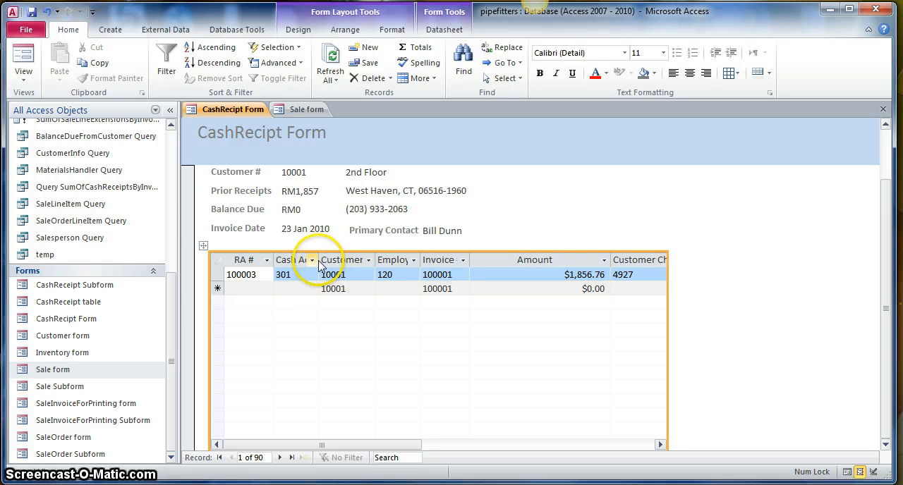
left_click_drag(323, 260, 340, 261)
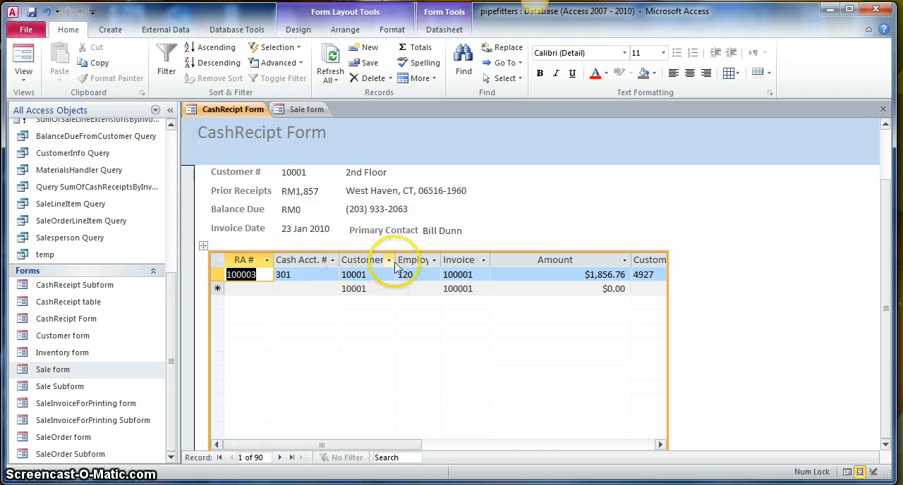
left_click_drag(441, 263, 462, 263)
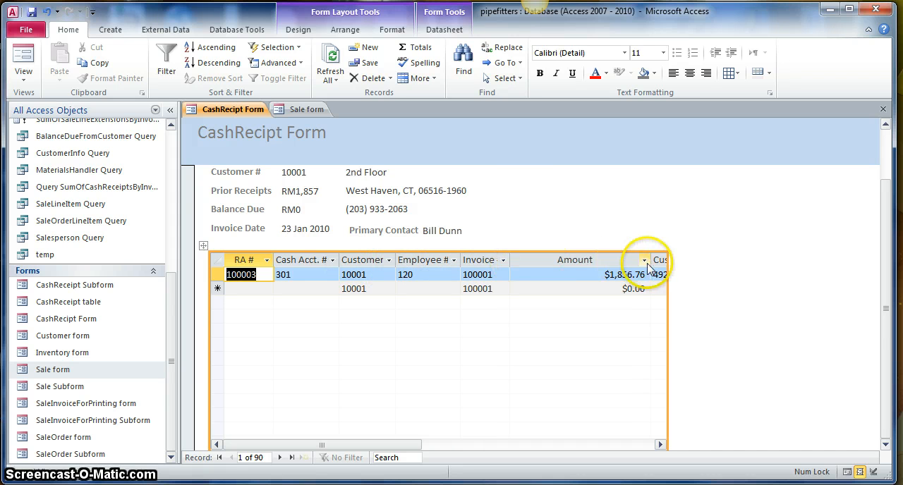
left_click_drag(651, 262, 577, 264)
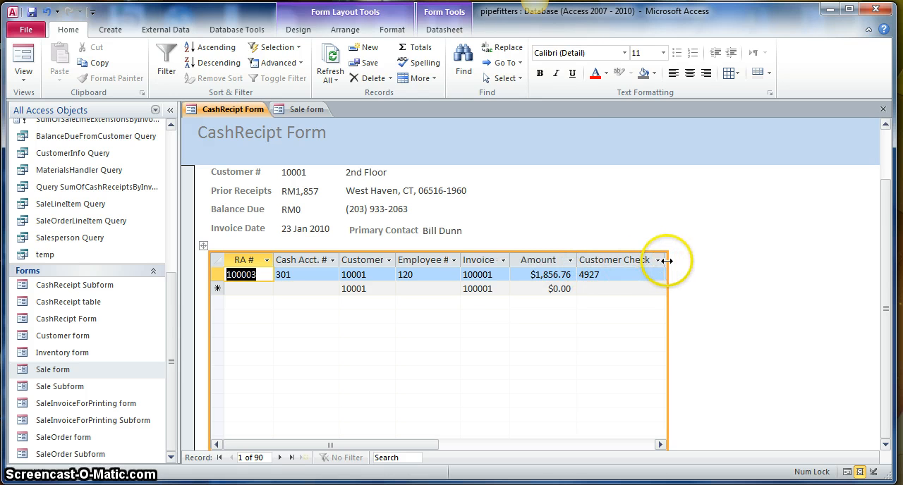
- Widen the receipts subform further to include the Date column, and narrow that column to fit its dates
left_click_drag(668, 262, 764, 262)
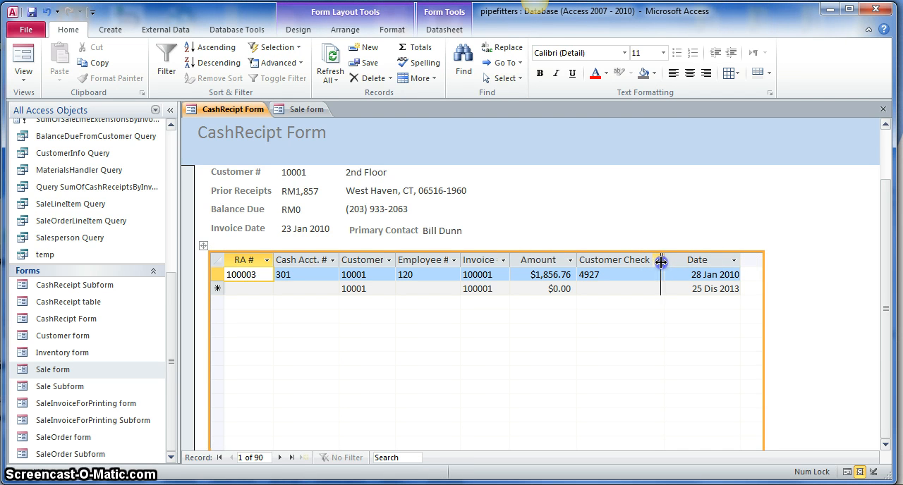
left_click(731, 261)
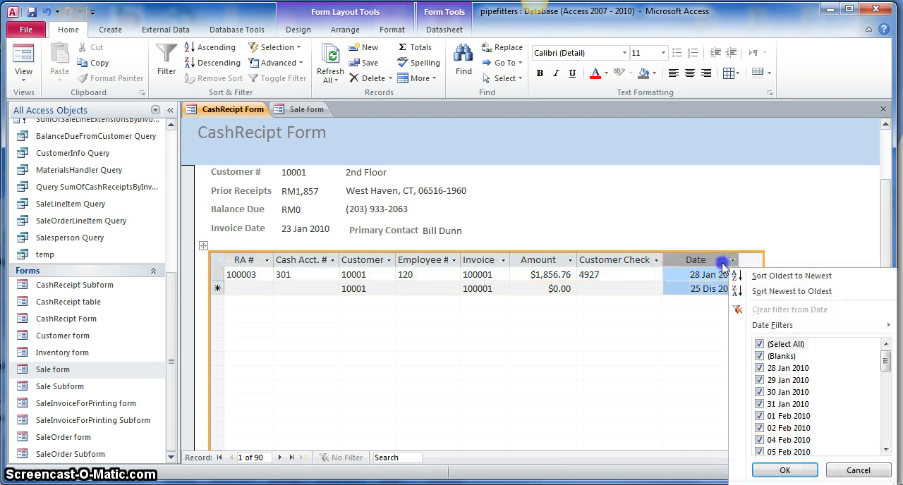
left_click(758, 246)
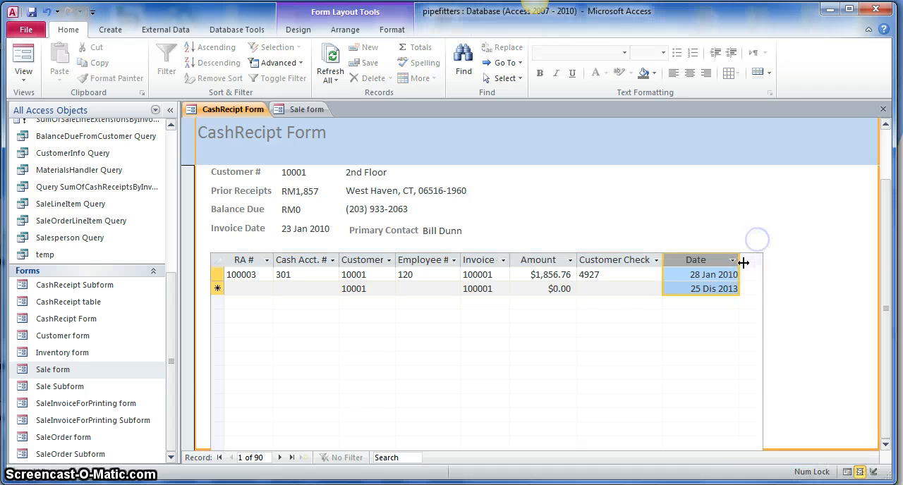
left_click_drag(741, 263, 721, 265)
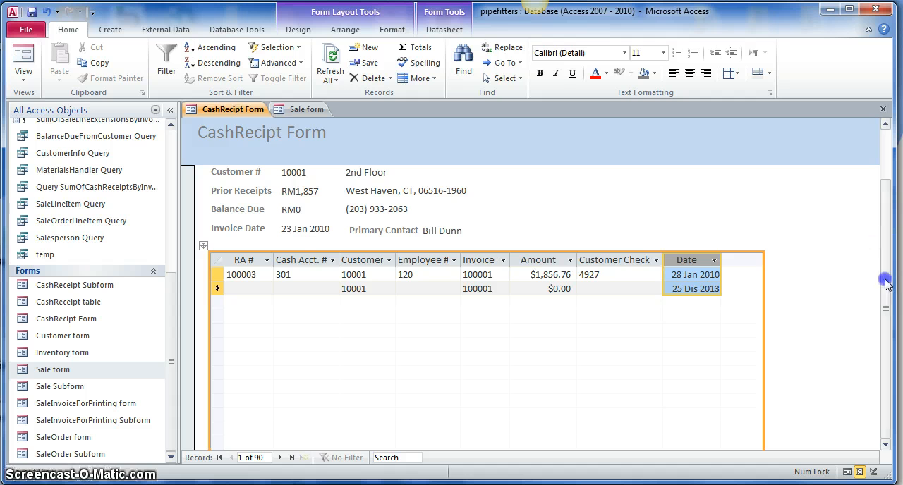
- Switch the form to Design View, saving the changes to CashReceipt Subform and CashRecipt Form
left_click(23, 81)
left_click(55, 167)
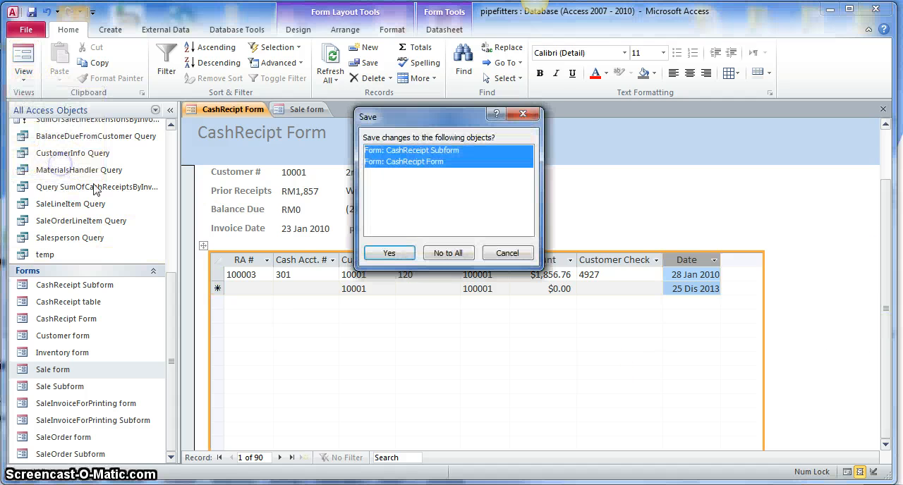
left_click(392, 255)
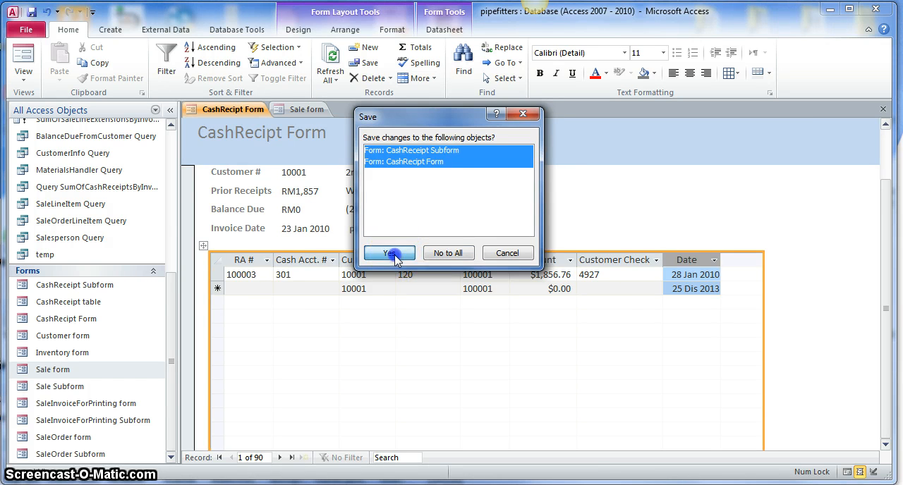
- Shorten the subform to about the 9 mark on the vertical ruler and raise the Form Footer to just below it
scroll(469, 319, "down", 5)
scroll(479, 314, "down", 2)
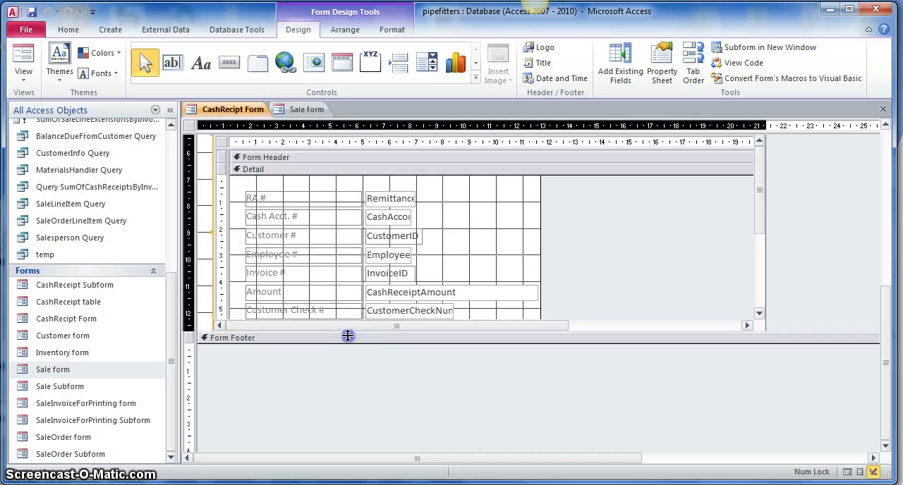
left_click_drag(347, 332, 348, 364)
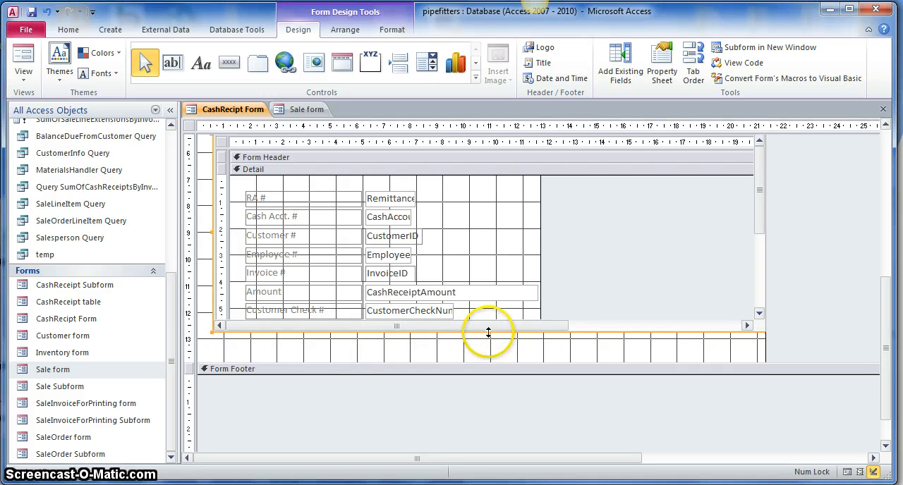
left_click_drag(488, 332, 486, 240)
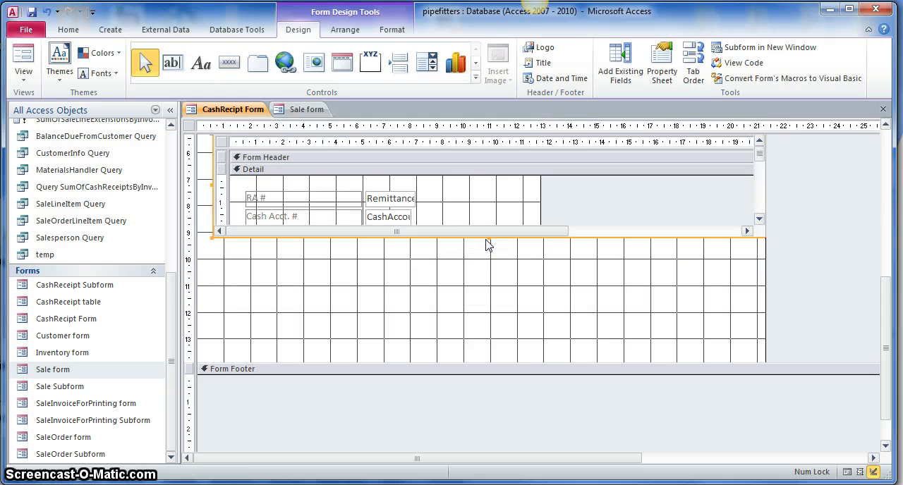
left_click(760, 218)
left_click_drag(760, 219, 760, 219)
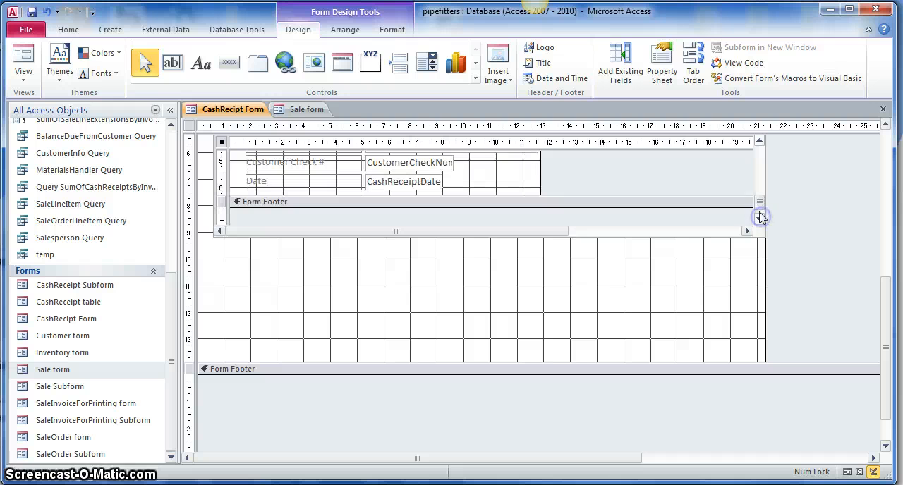
left_click_drag(501, 361, 493, 252)
scroll(383, 322, "up", 5)
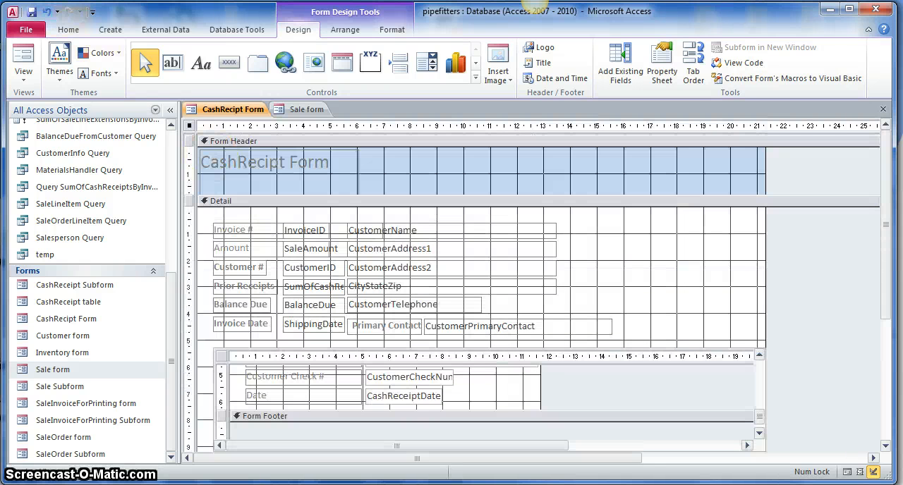
- Show the form in Form View and go to the last record
left_click(21, 56)
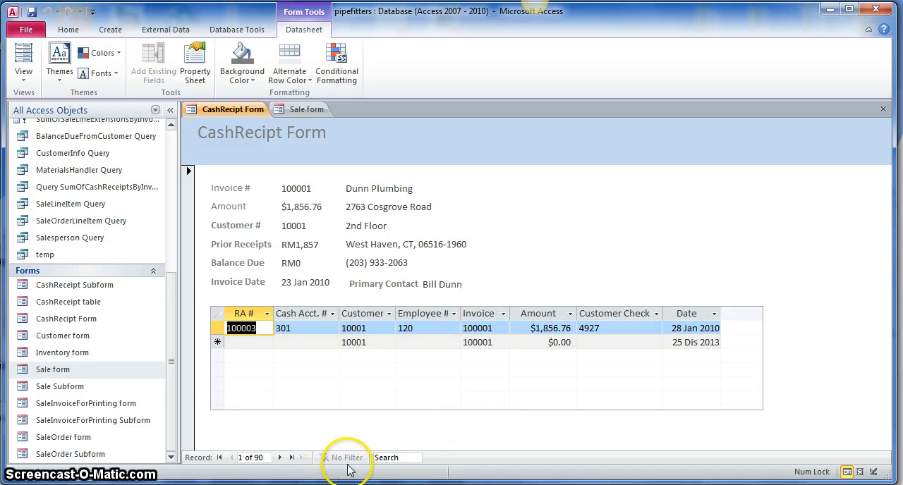
left_click(291, 457)
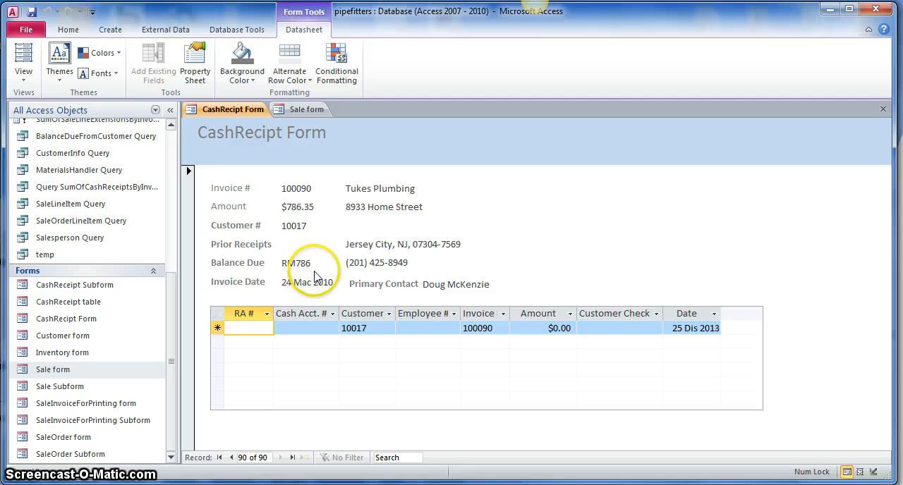
- Enter 111111 as the RA # in the subform's new receipt row
left_click(230, 327)
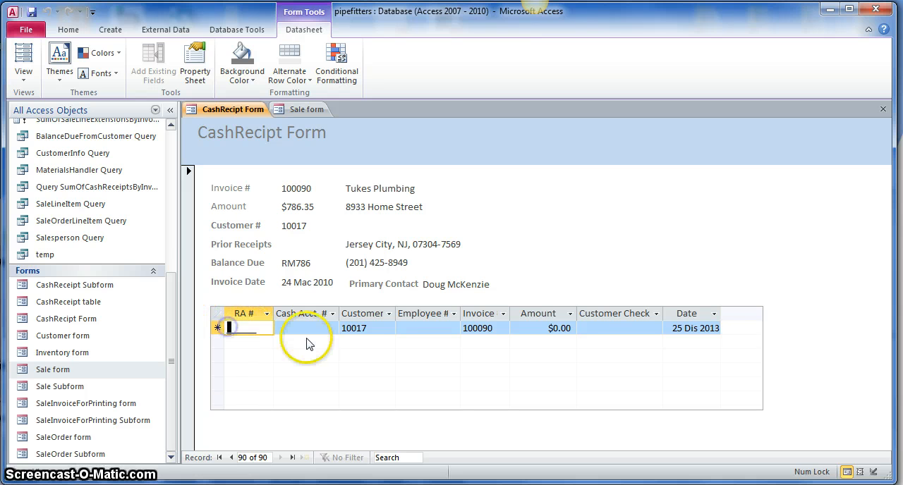
type("111")
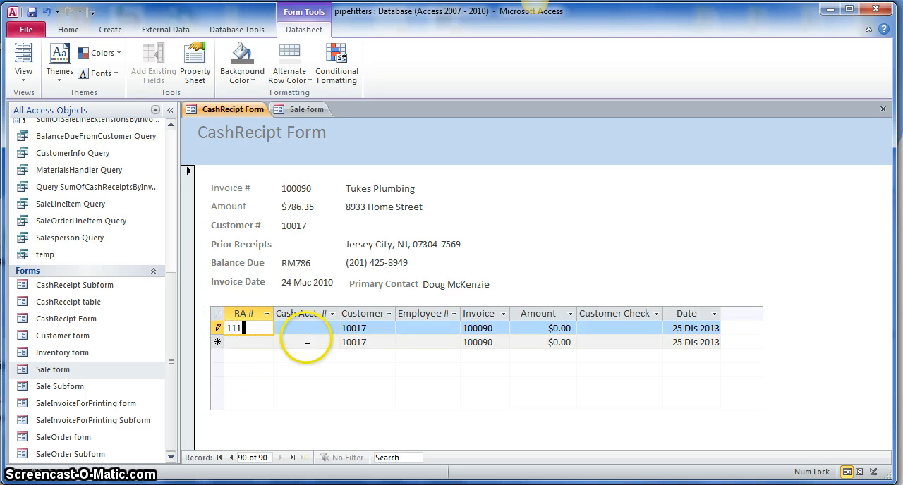
type("111")
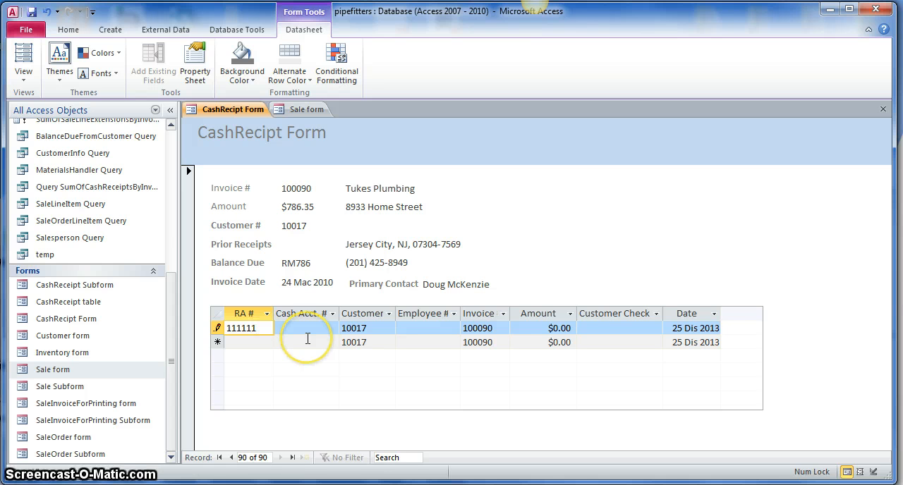
- Enter the cash account number in the new receipt row
left_click(308, 328)
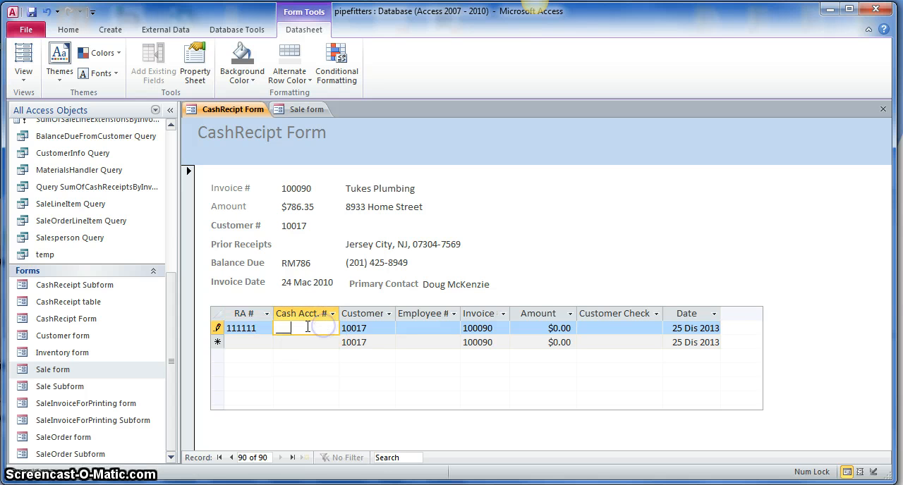
left_click(292, 328)
key("Left")
key("Left")
key("Left")
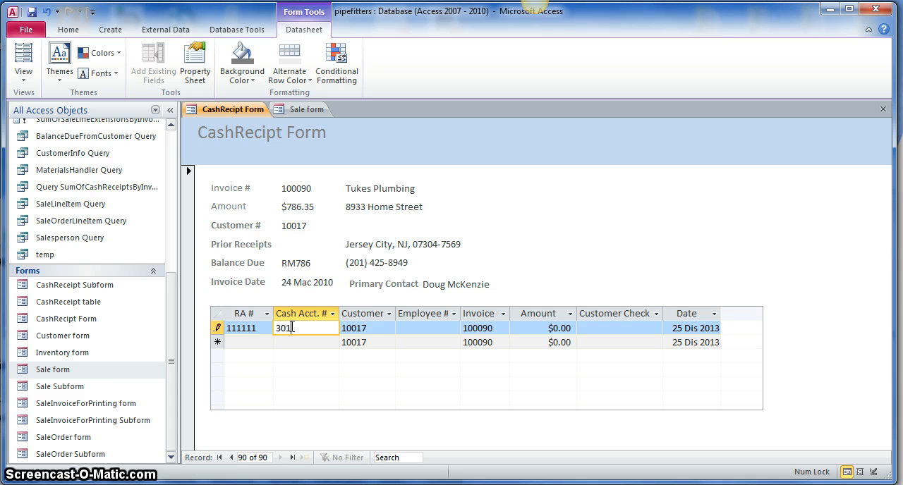
key("Tab")
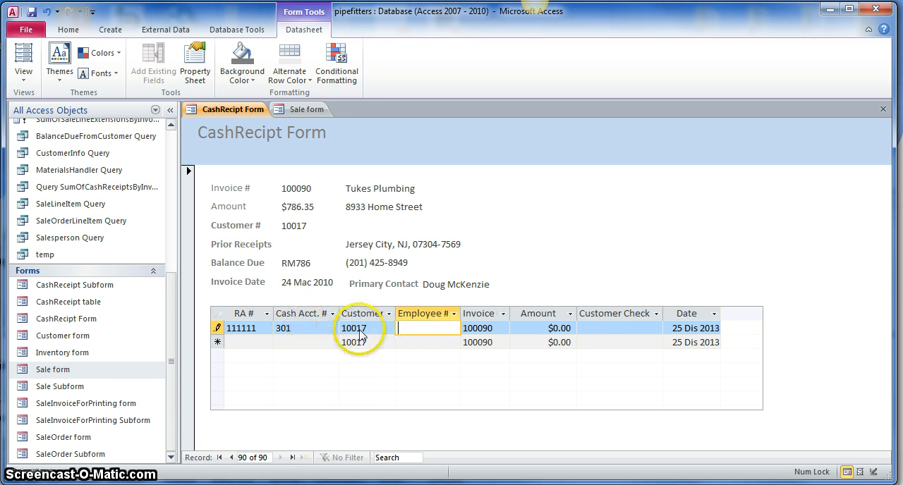
- Enter the employee number in the new receipt row
scroll(53, 444, "up", 5)
left_click(412, 328)
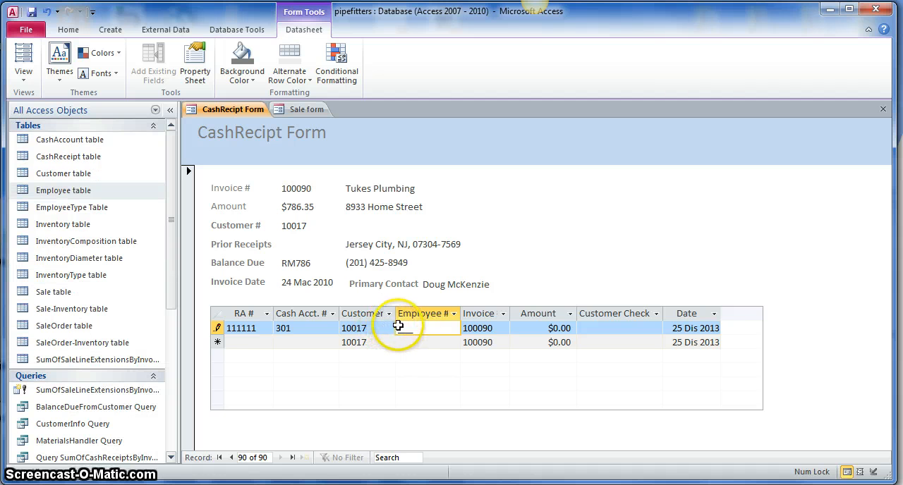
left_click(399, 326)
type("101")
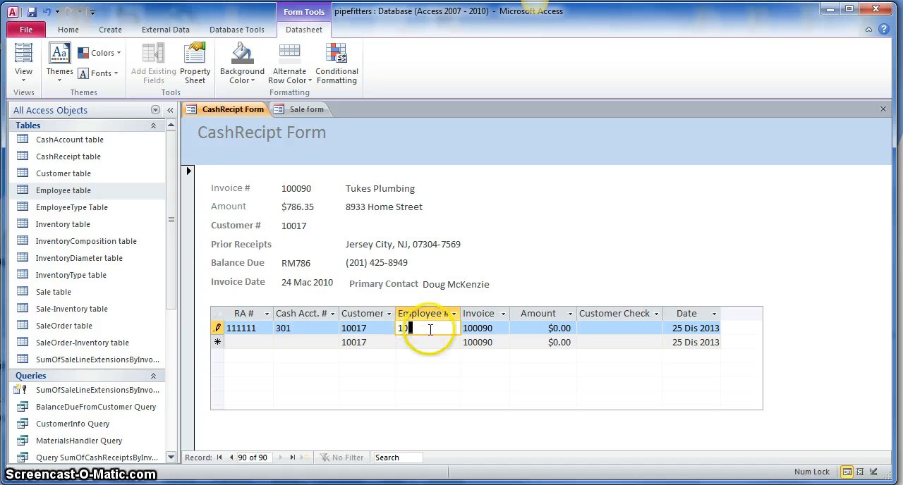
- Set the new receipt's amount to $500.00, enter the customer check number, and keep the default date to complete the row
left_click(514, 329)
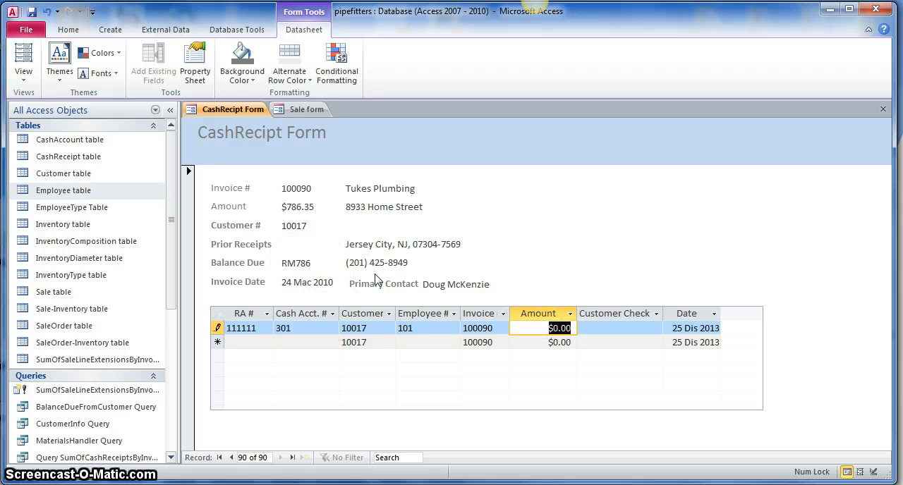
type("5")
key("Tab")
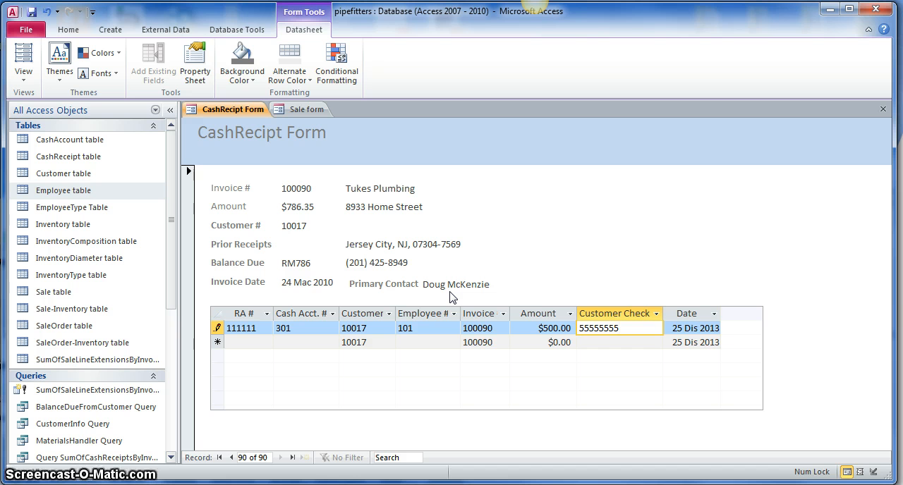
key("Tab")
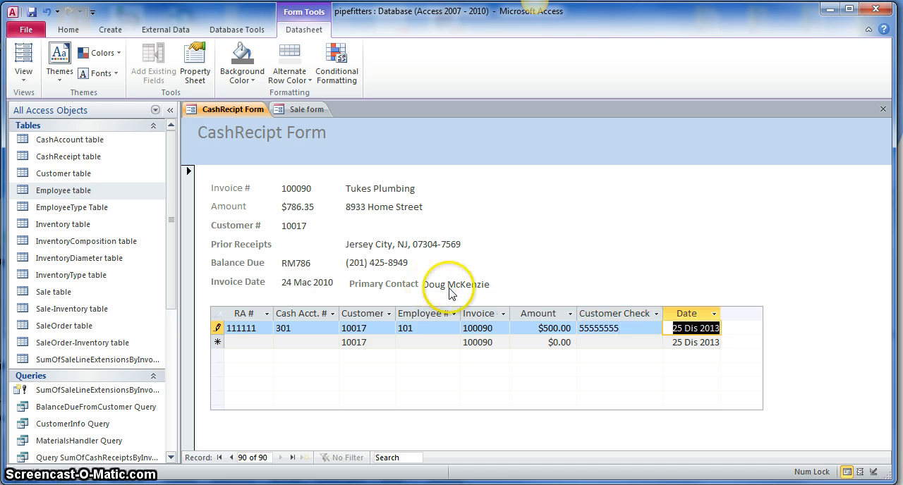
key("Tab")
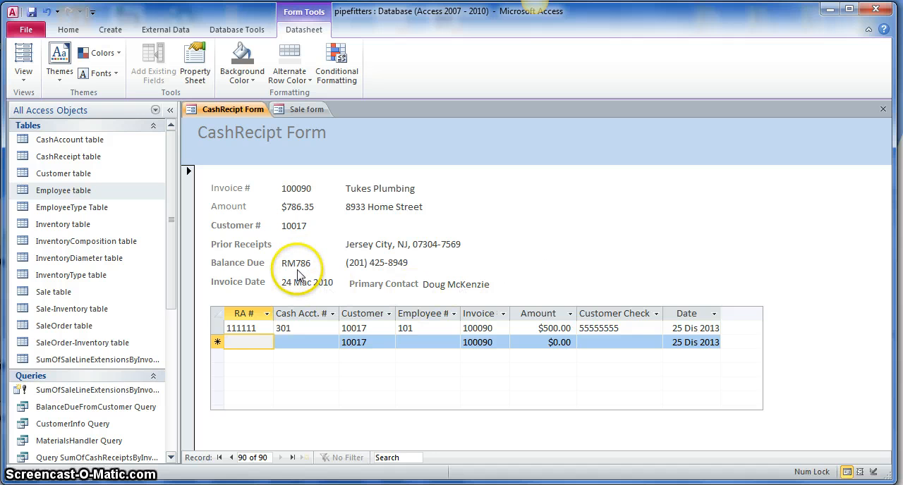
- Move to the previous record and back to the last one, and check its Balance Due
left_click(233, 458)
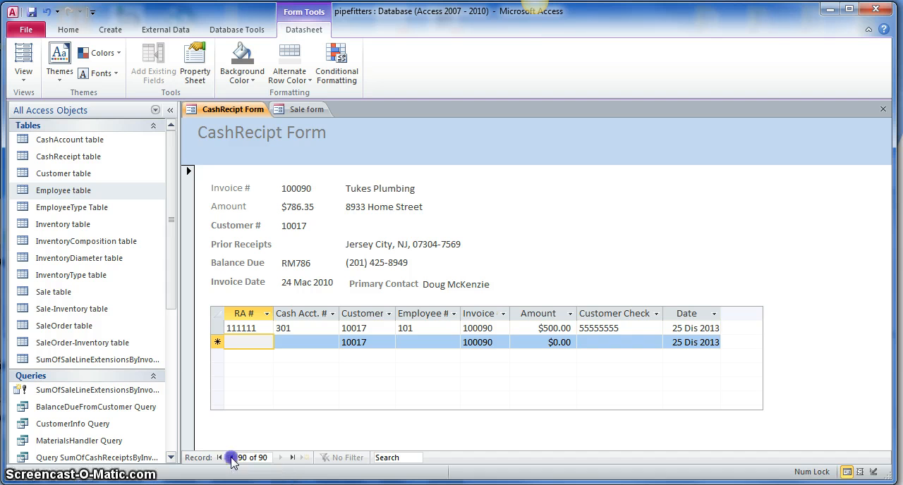
left_click(281, 457)
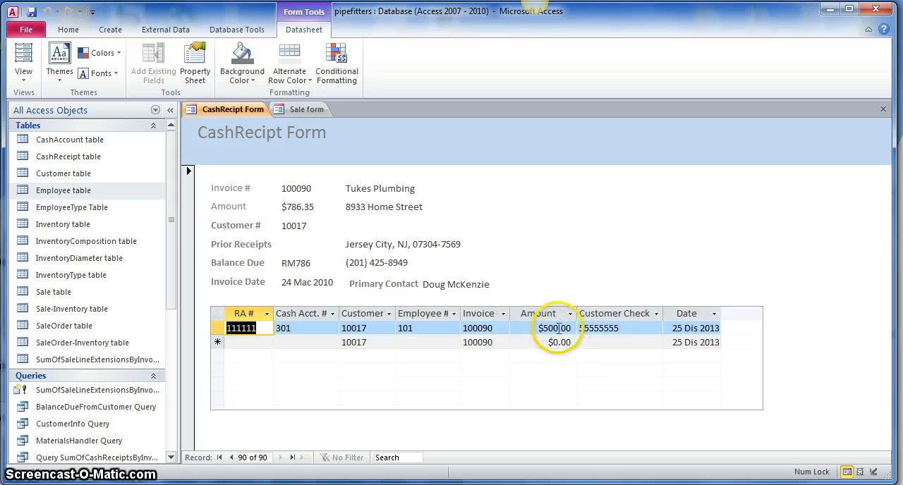
left_click(317, 274)
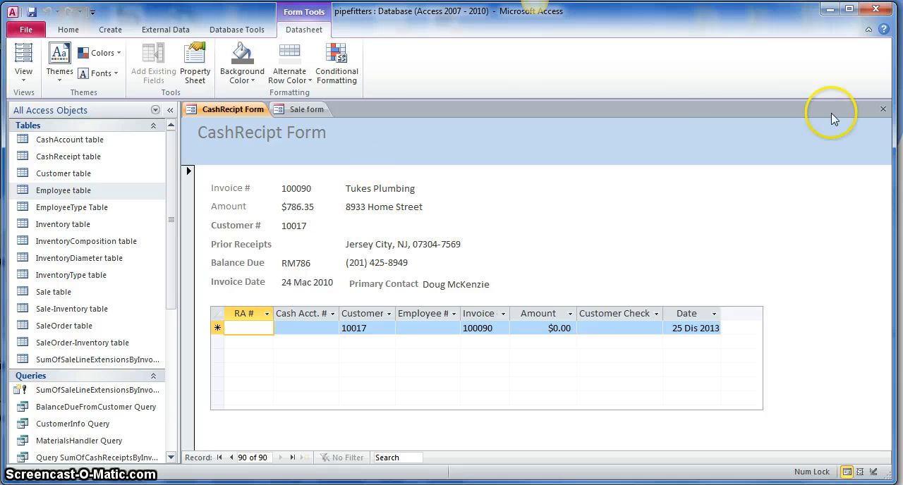
- Close the CashRecipt Form, saving its design and replacing the earlier version, and close the Sale form
left_click(881, 108)
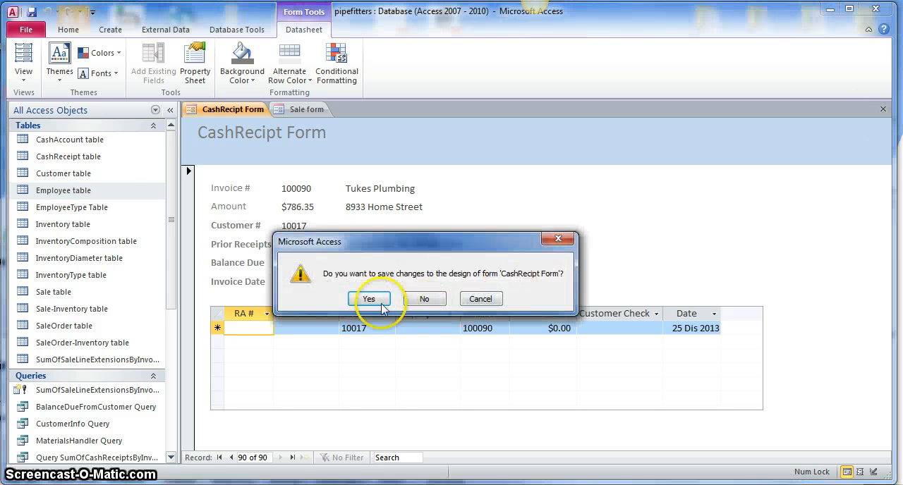
left_click(382, 304)
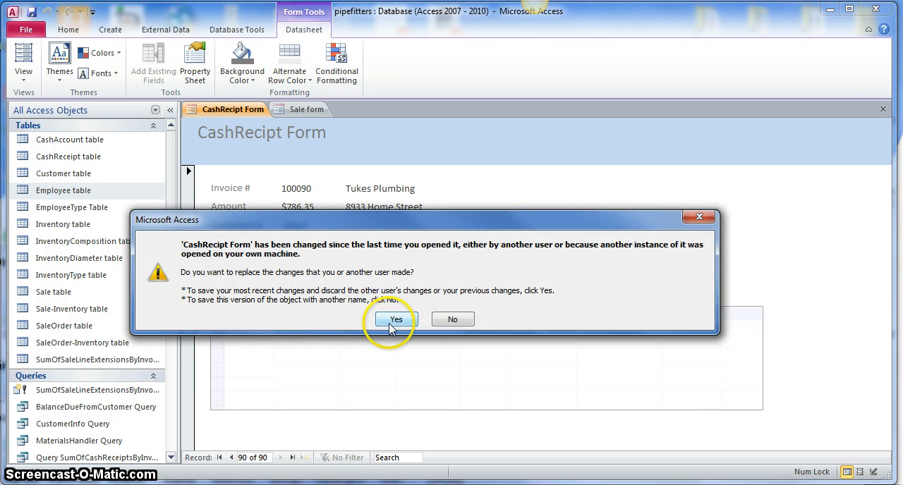
left_click(395, 320)
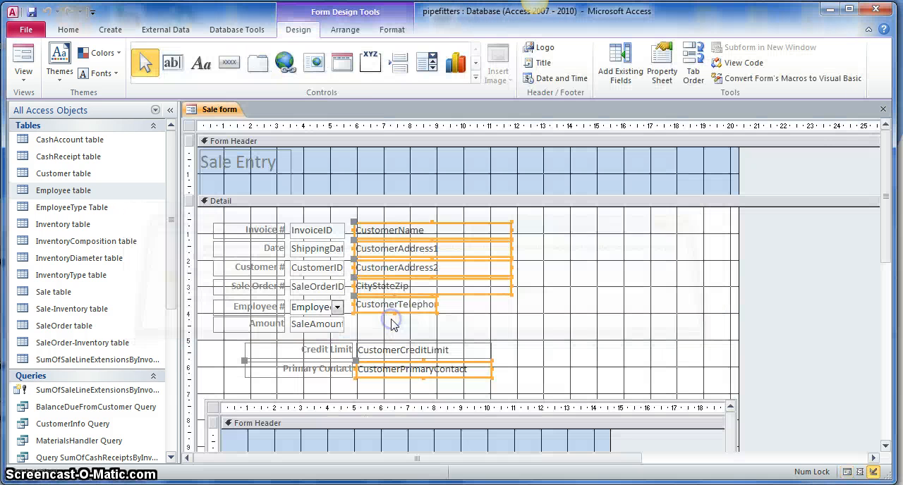
left_click(881, 110)
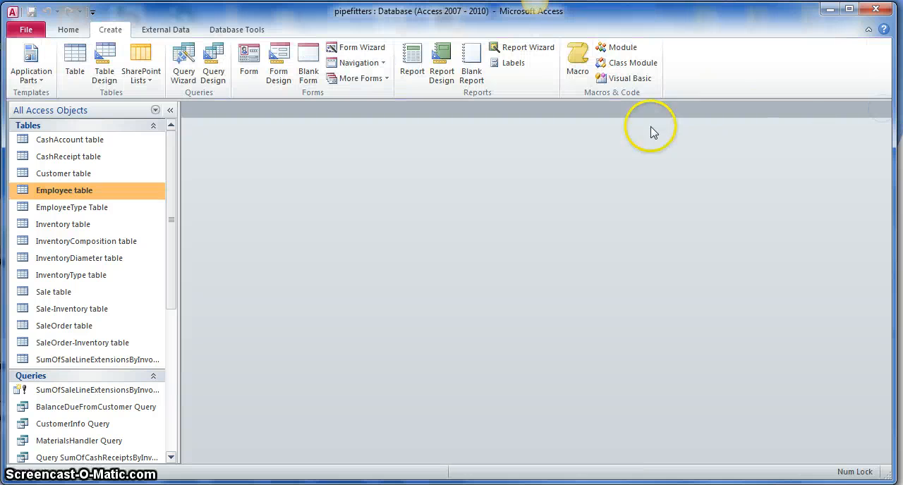
- Create a new macro with a Requery action
left_click(573, 62)
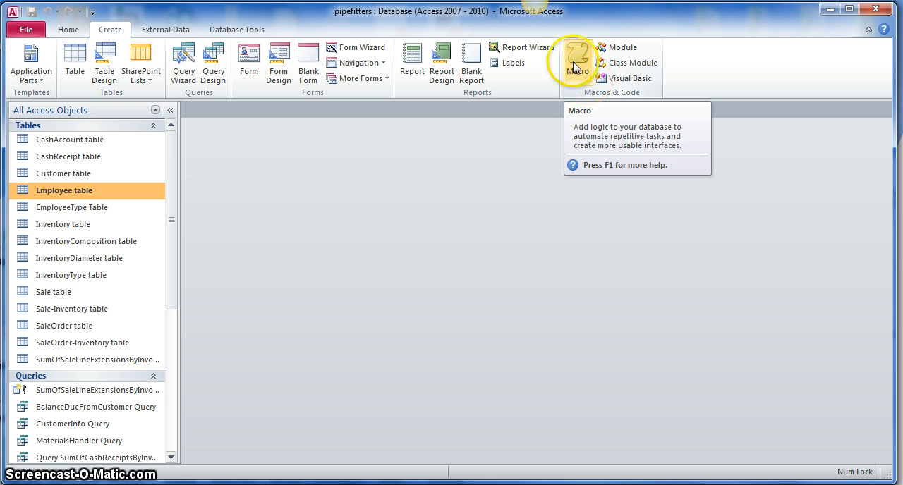
left_click(574, 65)
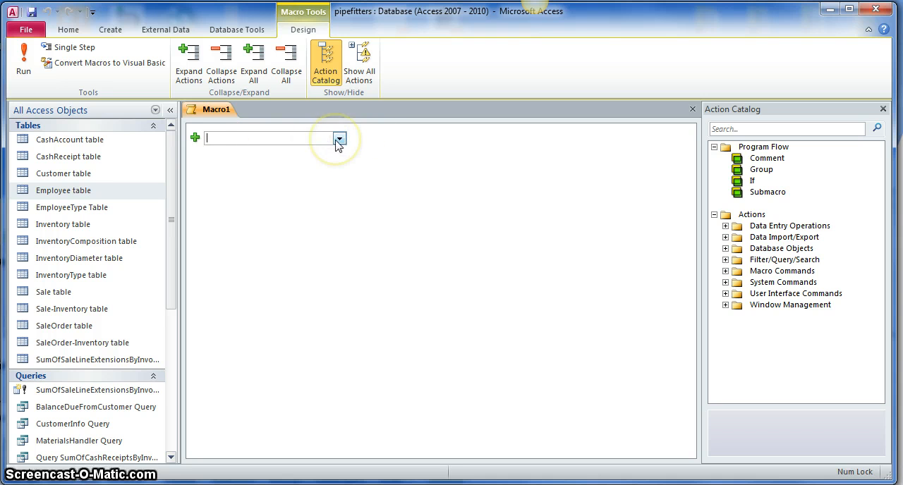
left_click(197, 137)
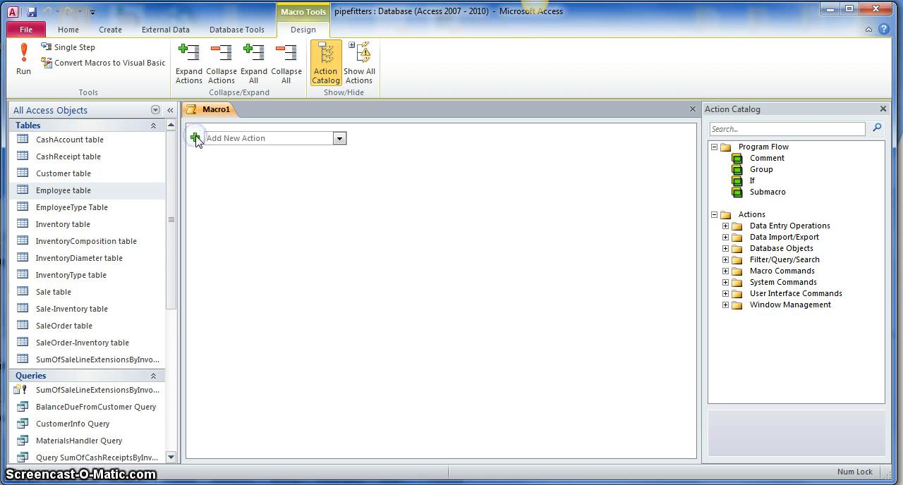
left_click(224, 137)
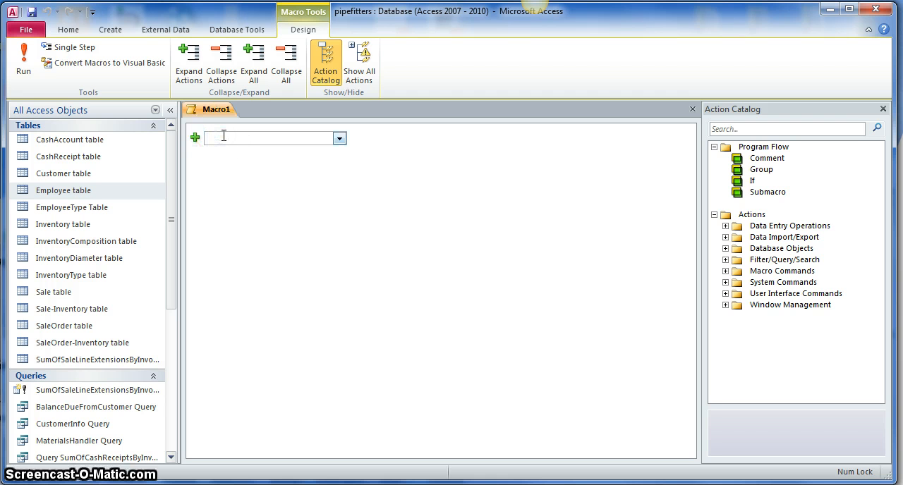
type("Requery")
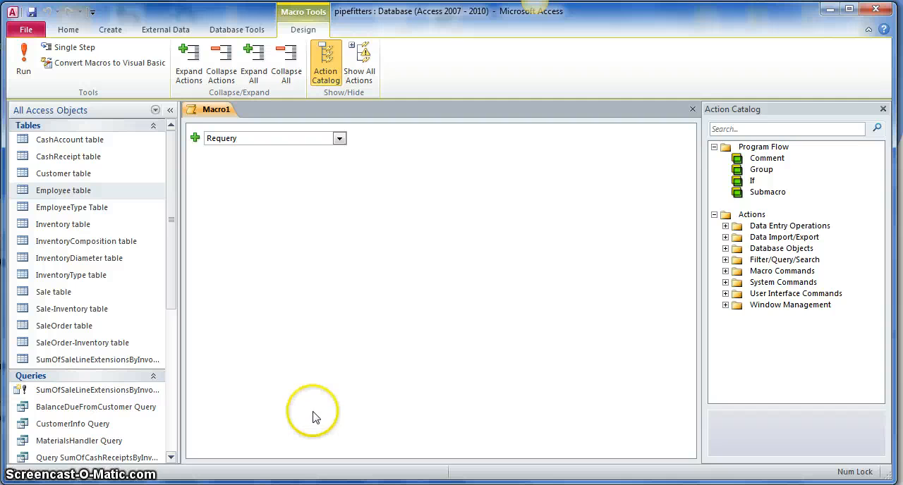
- Close the macro and save it as "RerunQuery macro"
left_click(692, 109)
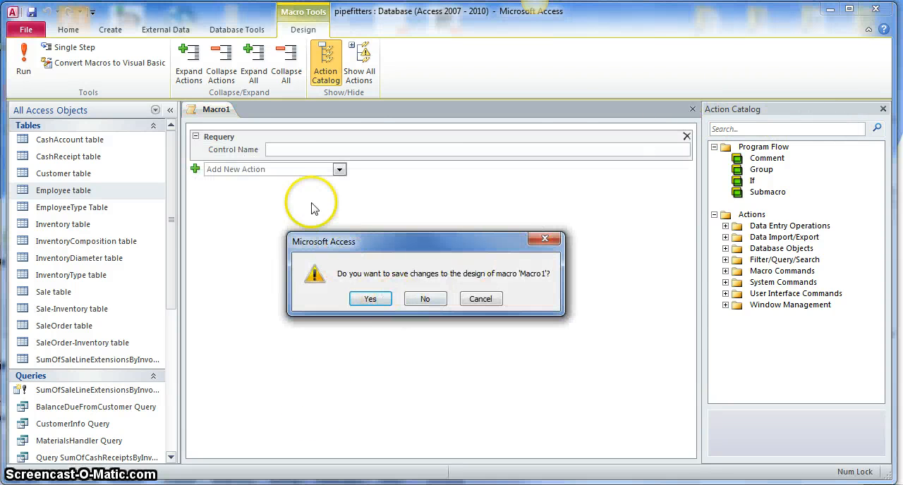
left_click(371, 299)
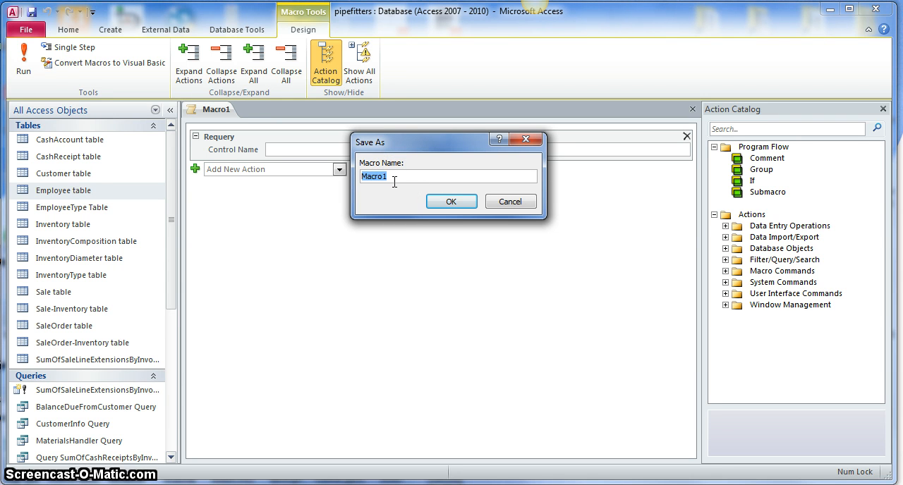
type("RerunQuery macro")
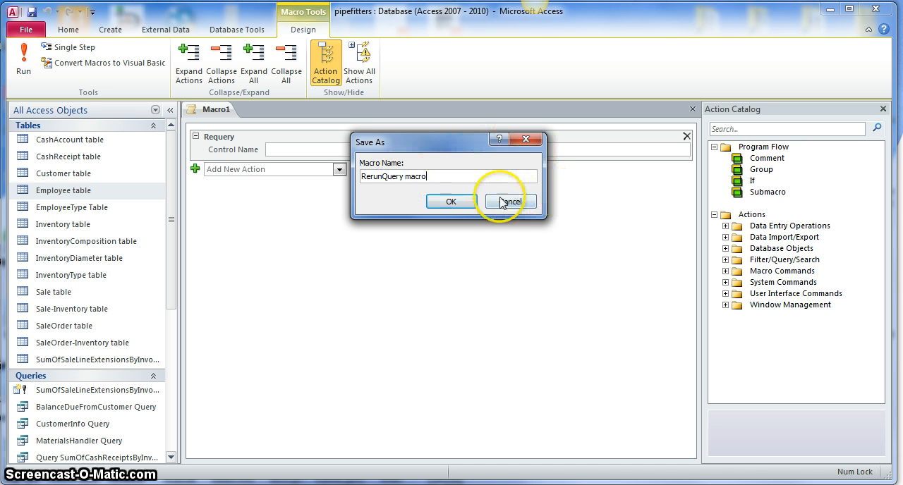
left_click(452, 203)
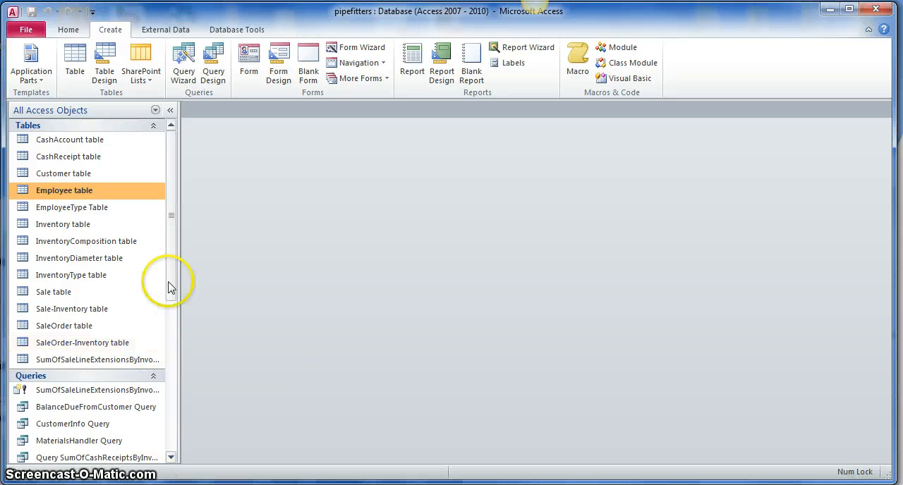
- Open the CashRecipt Form in Design View
left_click_drag(169, 283, 161, 443)
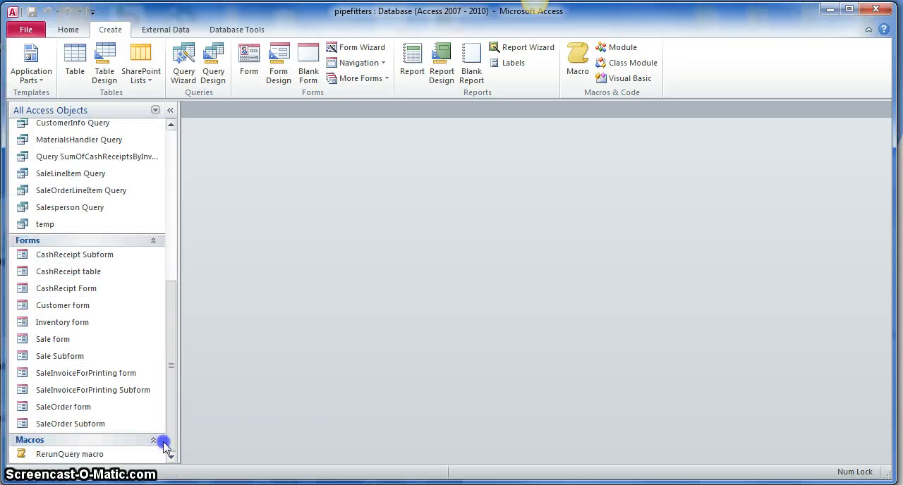
right_click(77, 297)
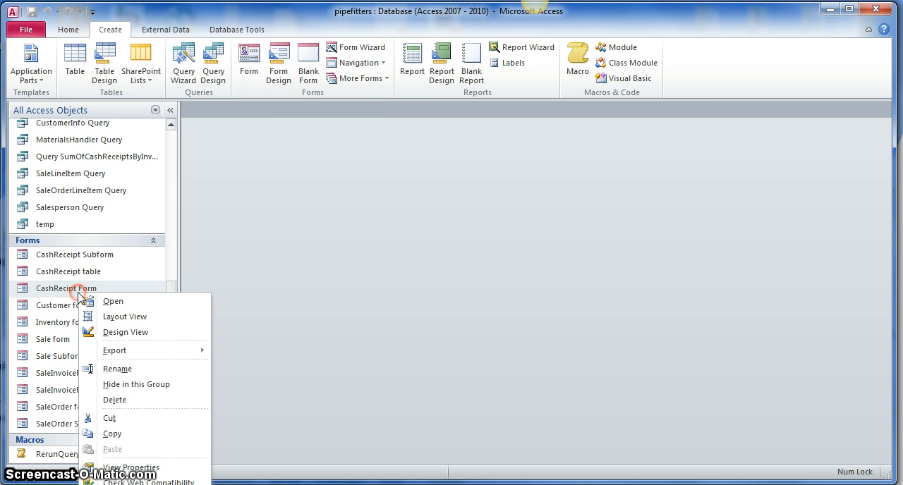
left_click(116, 332)
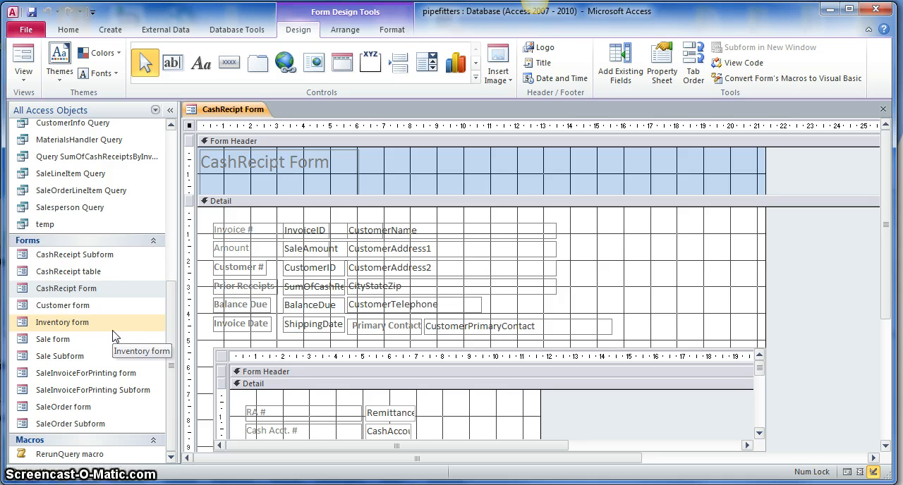
- Add a command button below the subform, near the Detail section's lower edge, that runs the RerunQuery macro
scroll(315, 203, "down", 3)
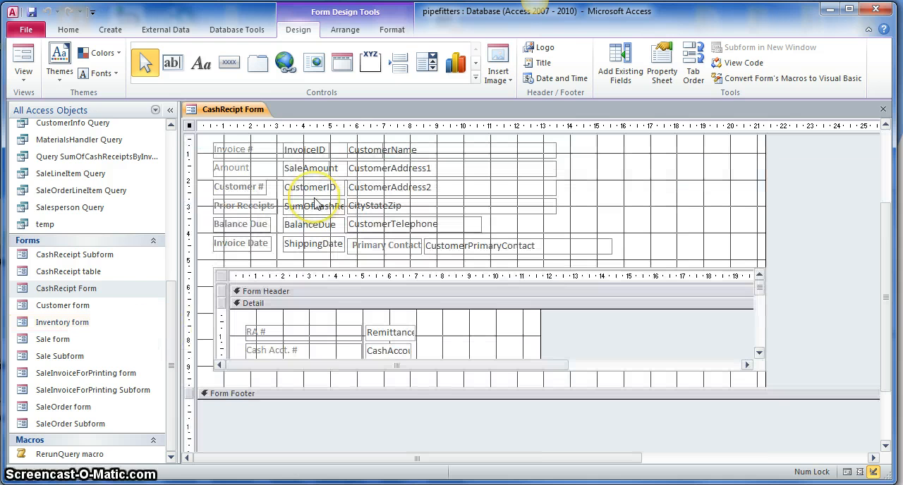
left_click(230, 65)
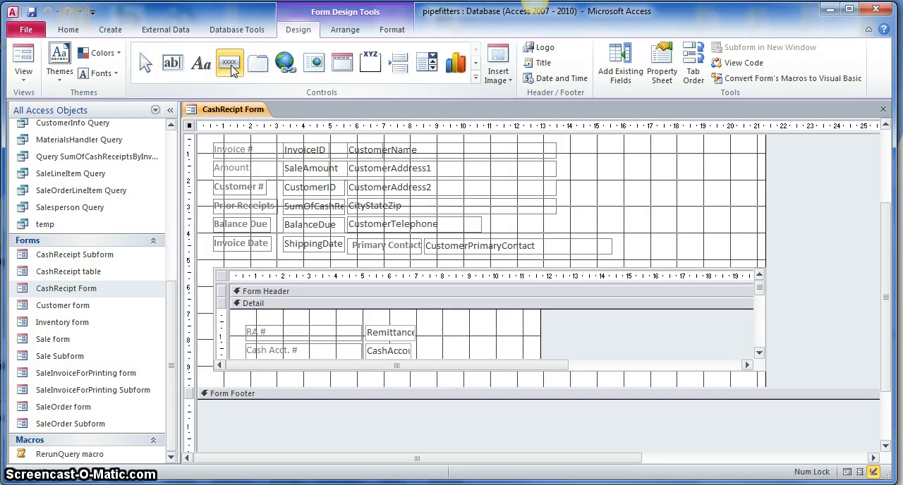
left_click(209, 380)
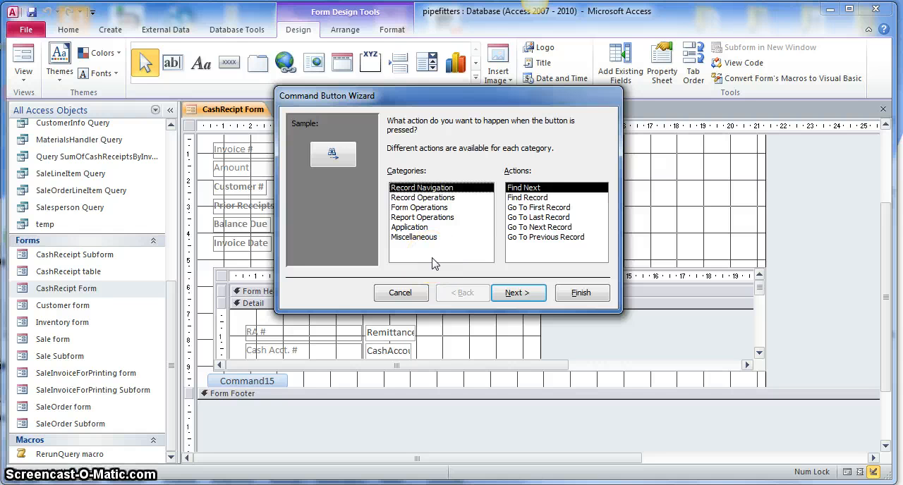
left_click(423, 238)
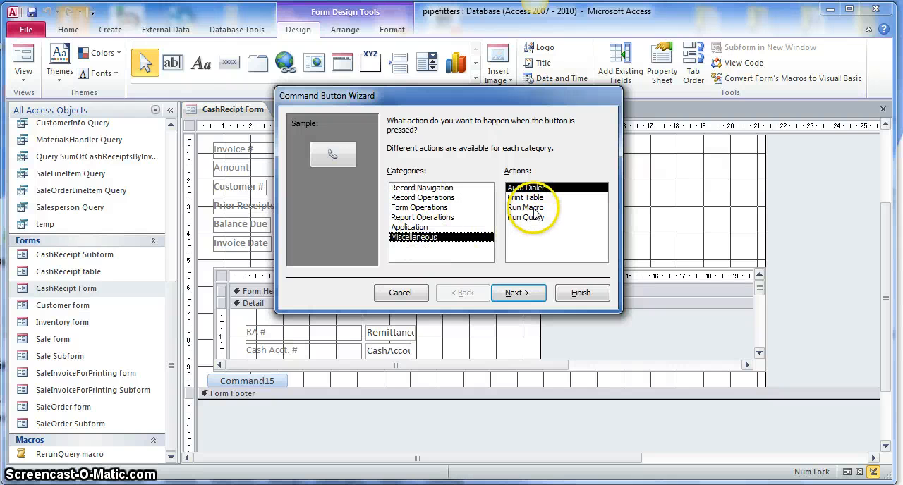
left_click(534, 210)
left_click(520, 292)
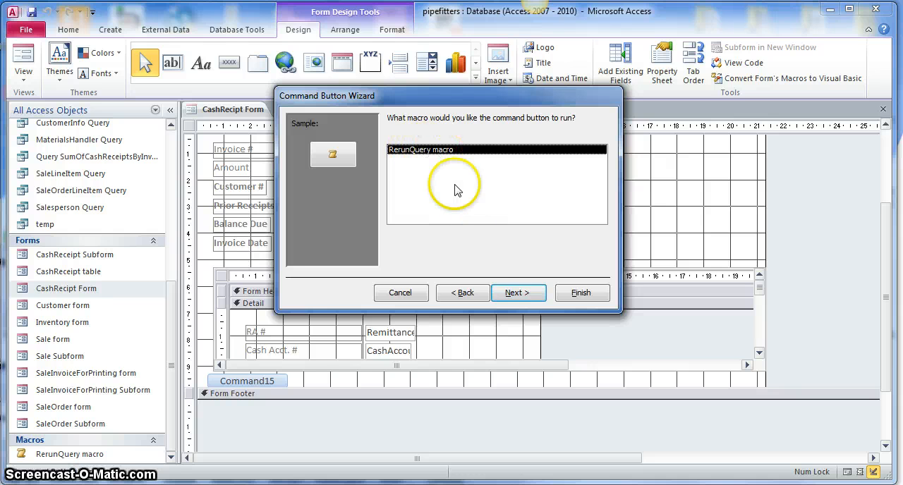
left_click(520, 292)
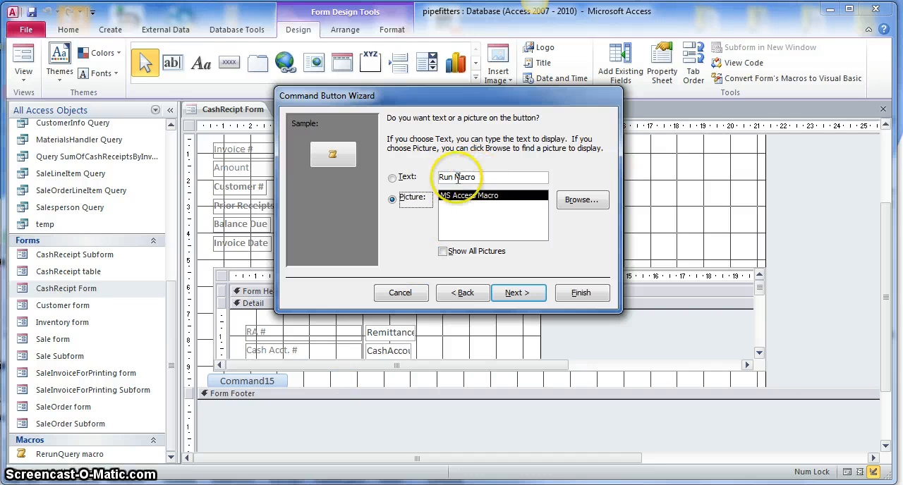
- Label the command button with the text "Update Balance Due", keep its default name, and show the form in Form View
left_click(393, 179)
left_click_drag(494, 177, 435, 175)
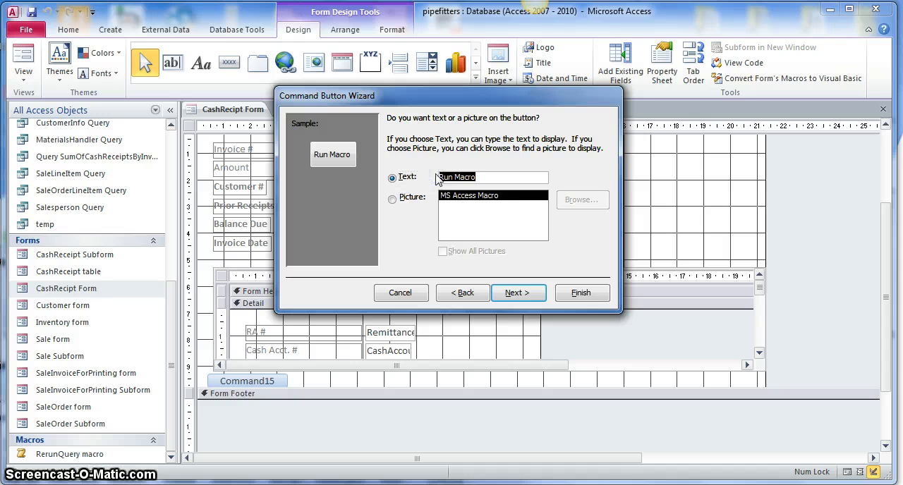
type("UPda")
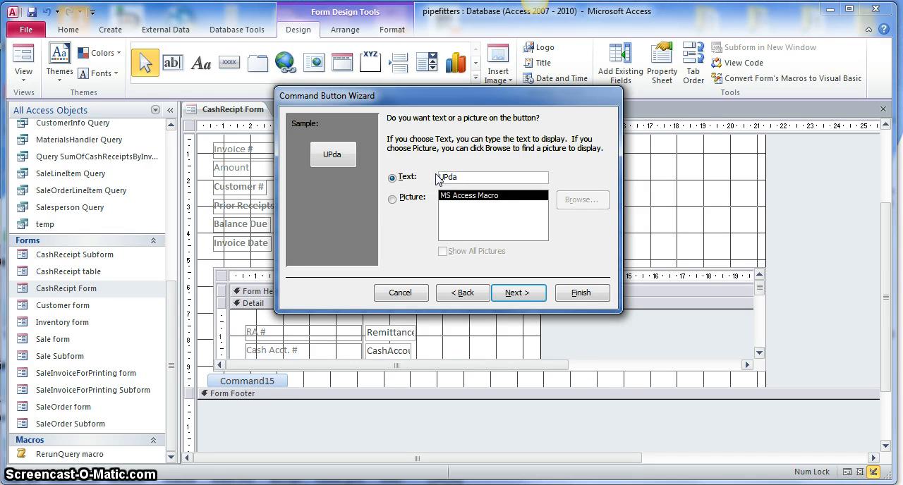
type("te ")
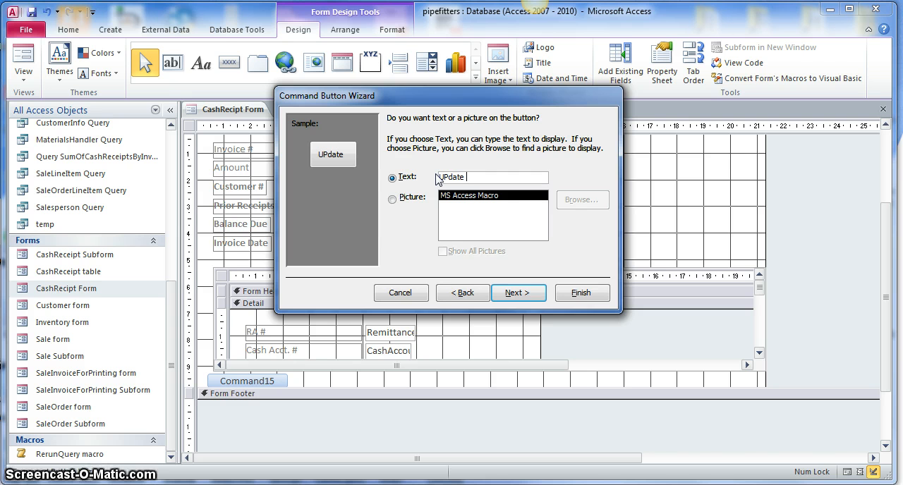
type("Bala")
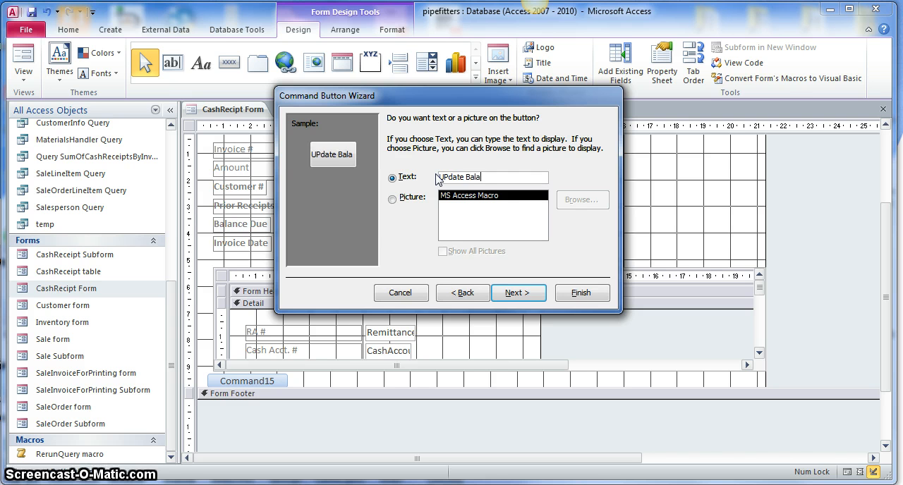
type("nce Du")
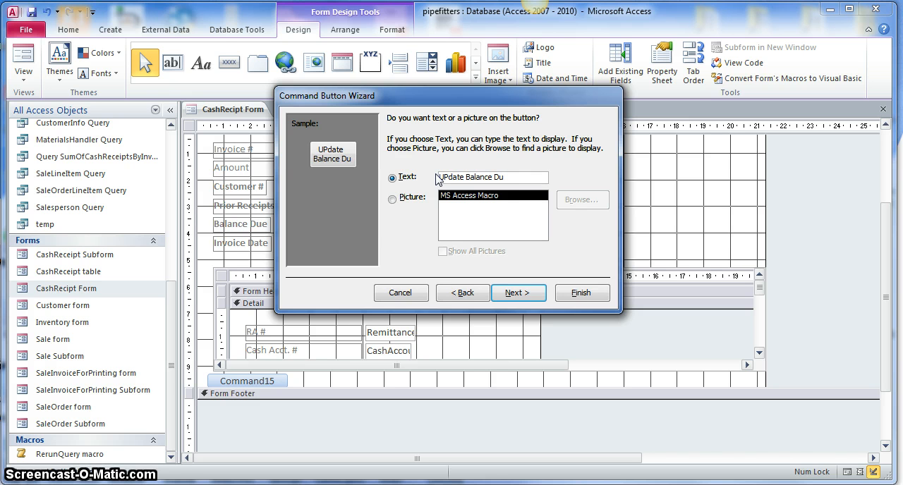
type("e")
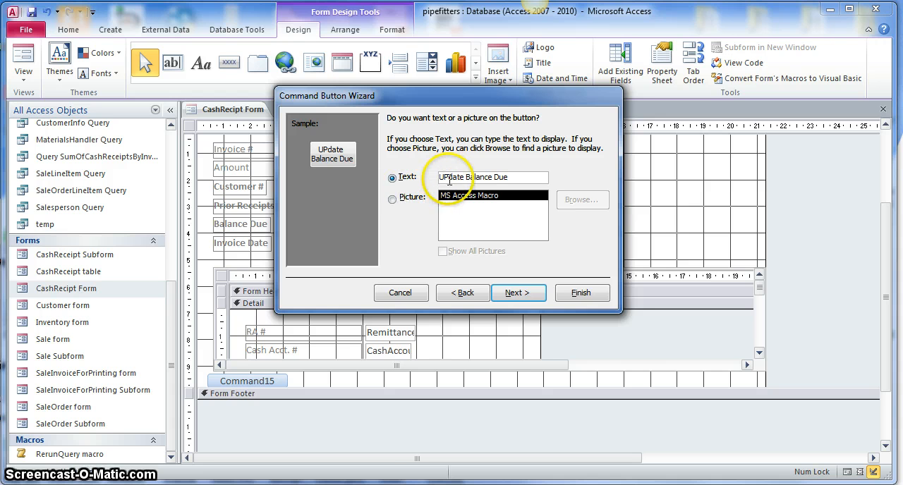
left_click(444, 178)
key("Delete")
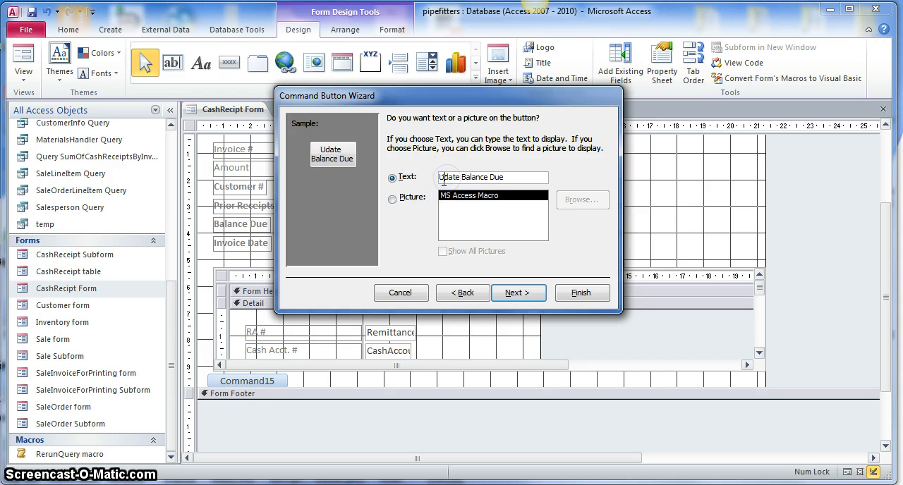
type("p")
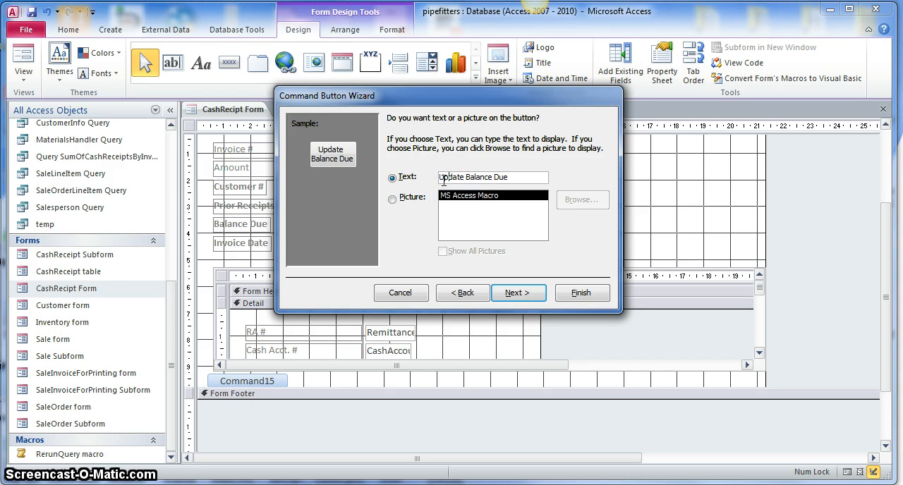
left_click(519, 294)
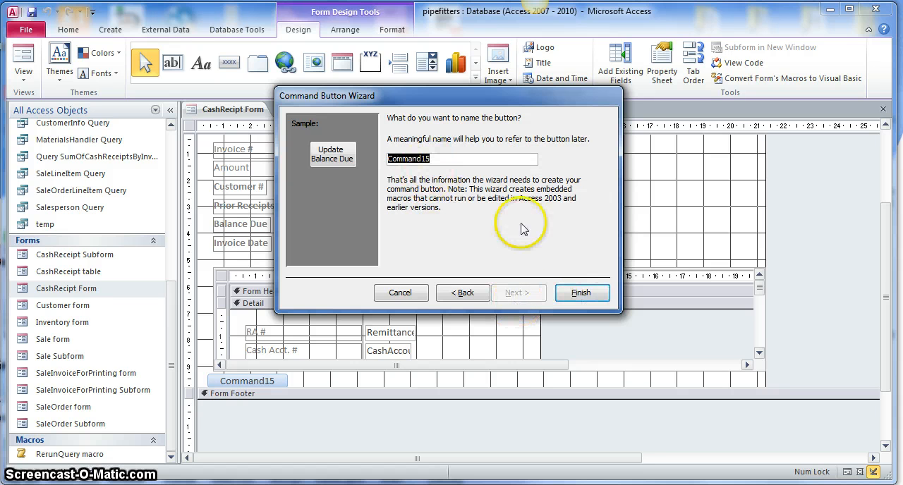
left_click(586, 296)
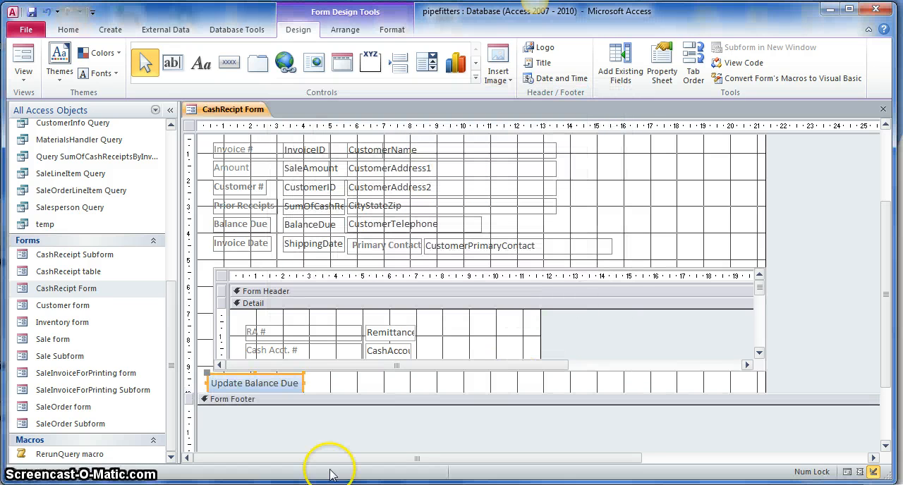
left_click(24, 55)
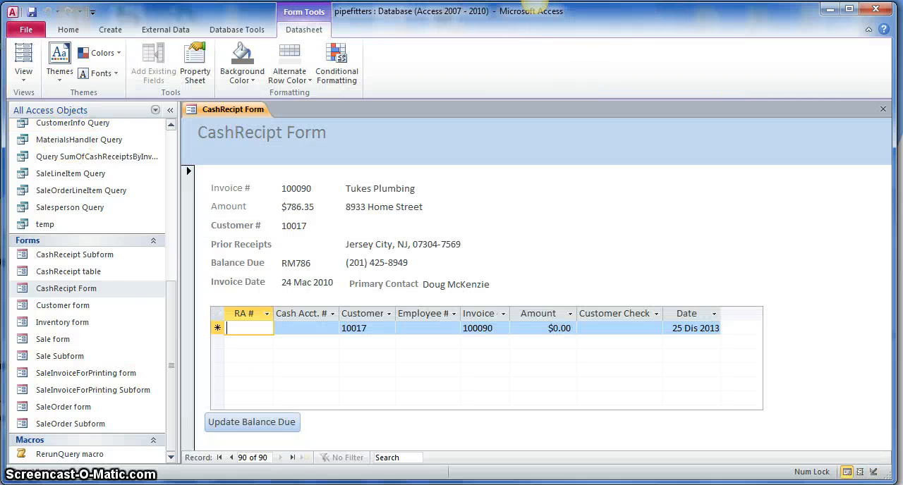